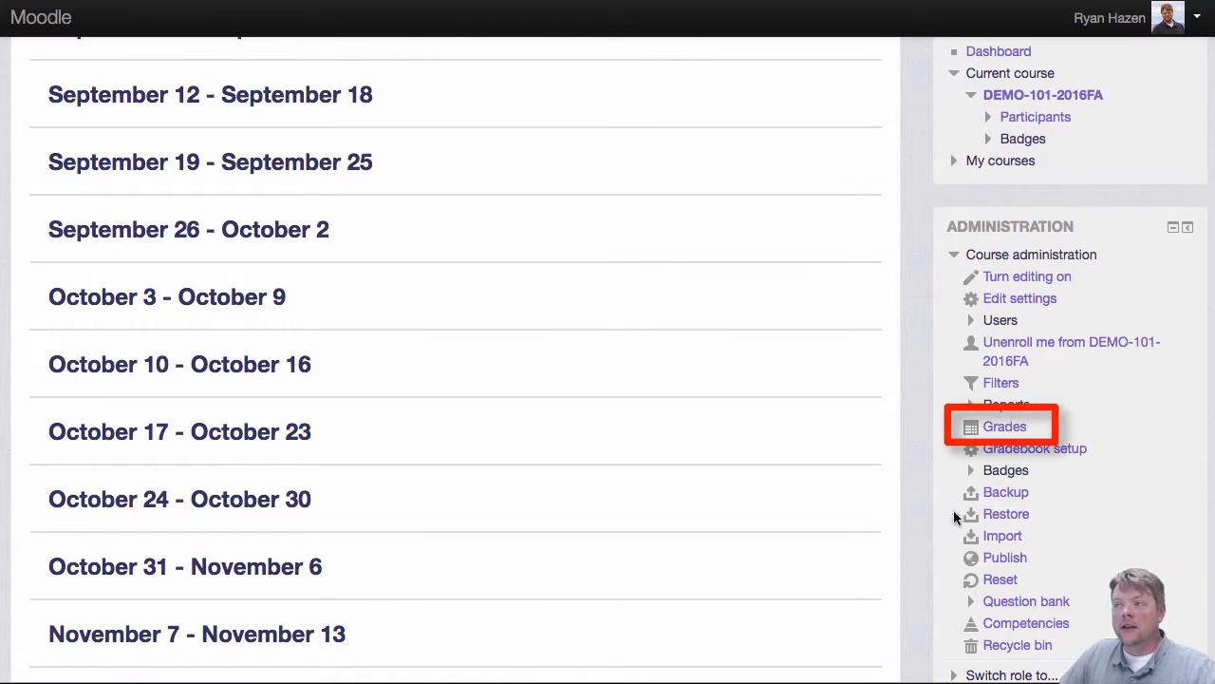
Step: Open the course's grader report and review the available grade report views
left_click(1004, 427)
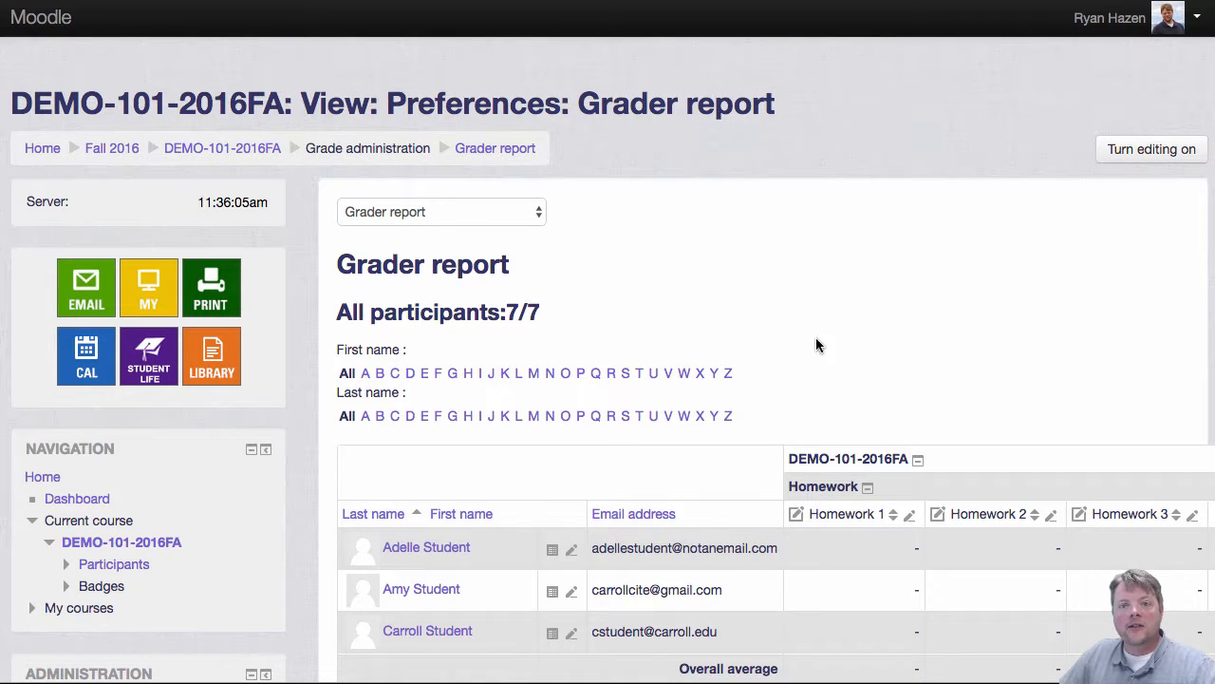
left_click(526, 223)
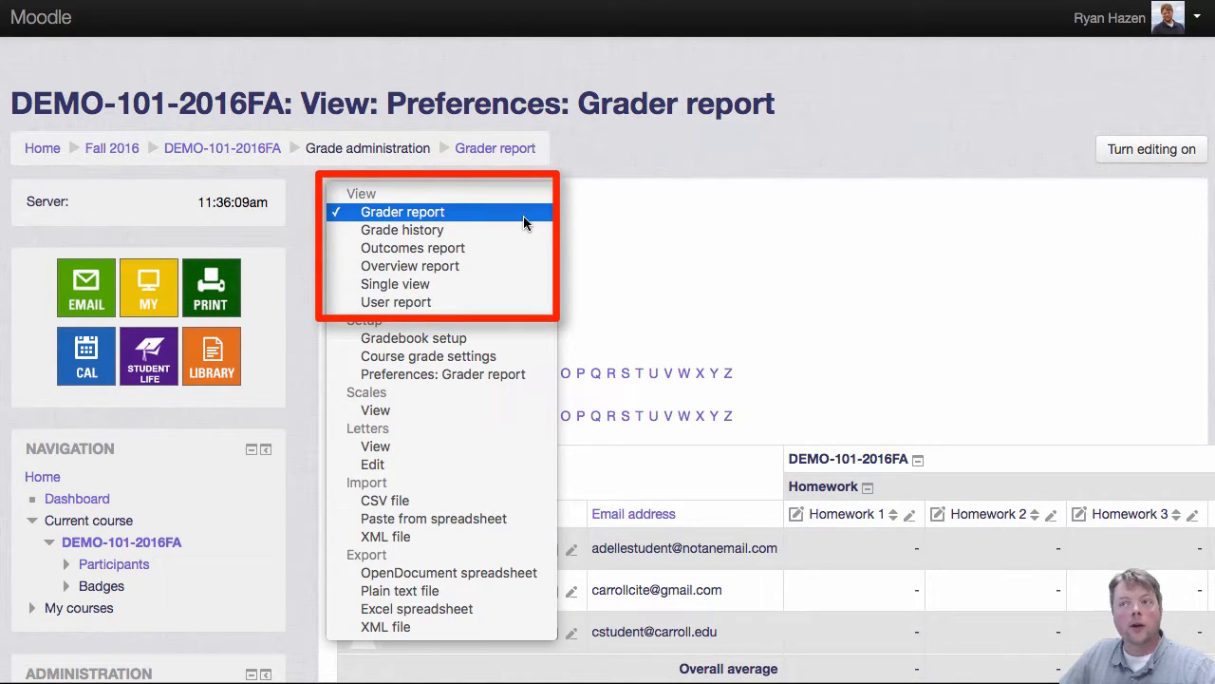
left_click(434, 217)
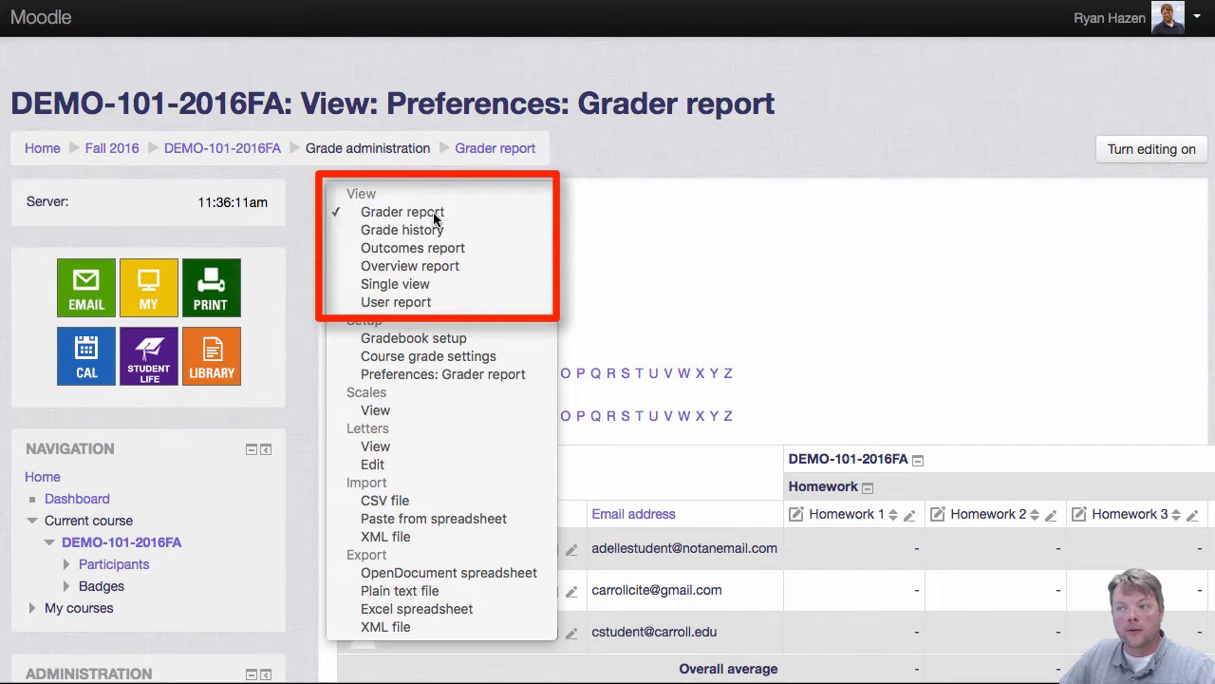
Step: Scroll through the grader report to examine the student rows and the grade item and total columns
scroll(804, 297, "down", 5)
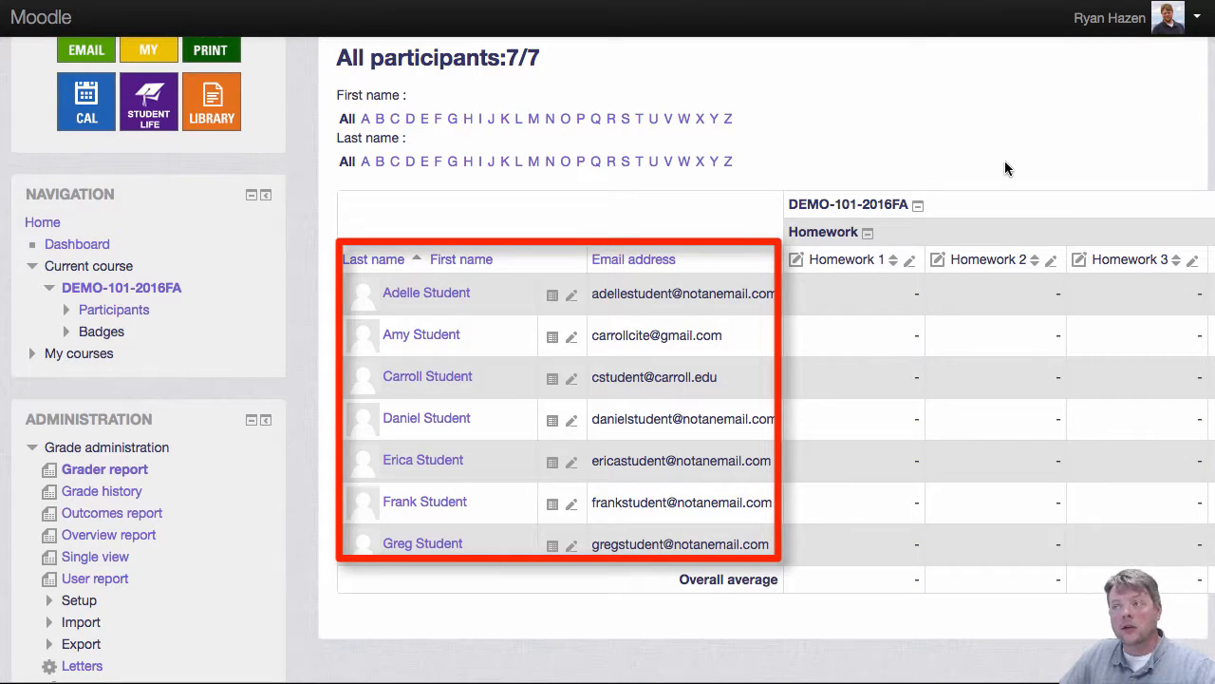
scroll(1006, 168, "right", 10)
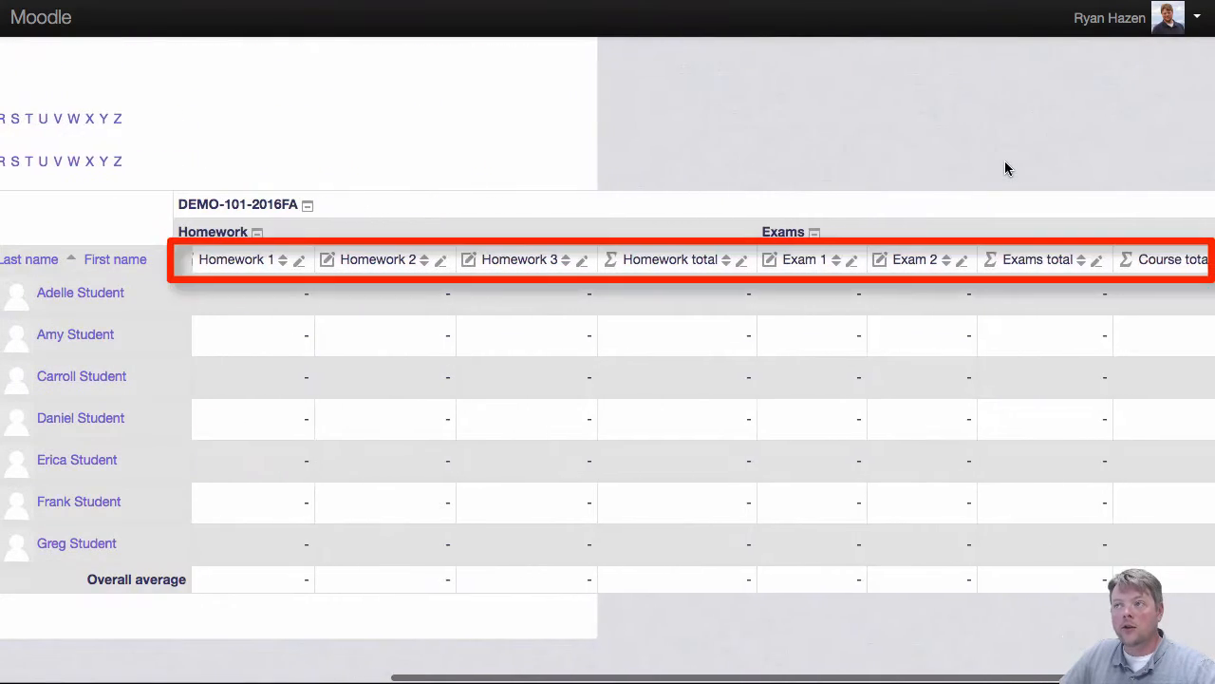
scroll(1006, 168, "right", 3)
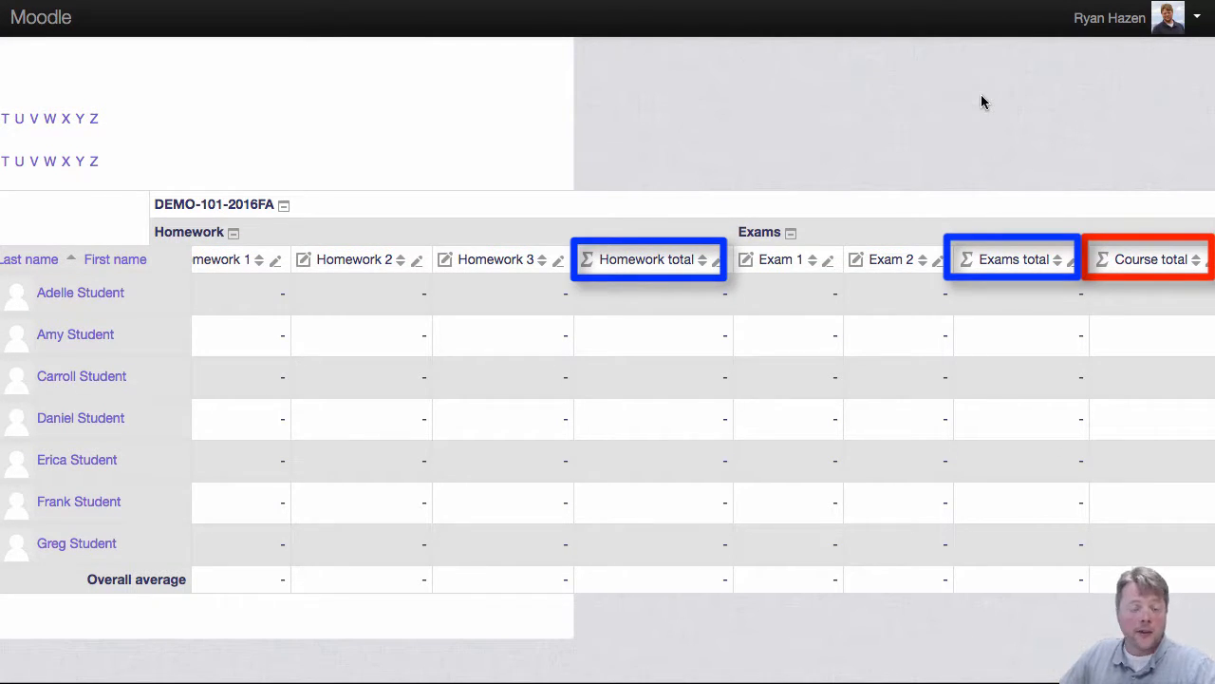
scroll(811, 339, "left", 10)
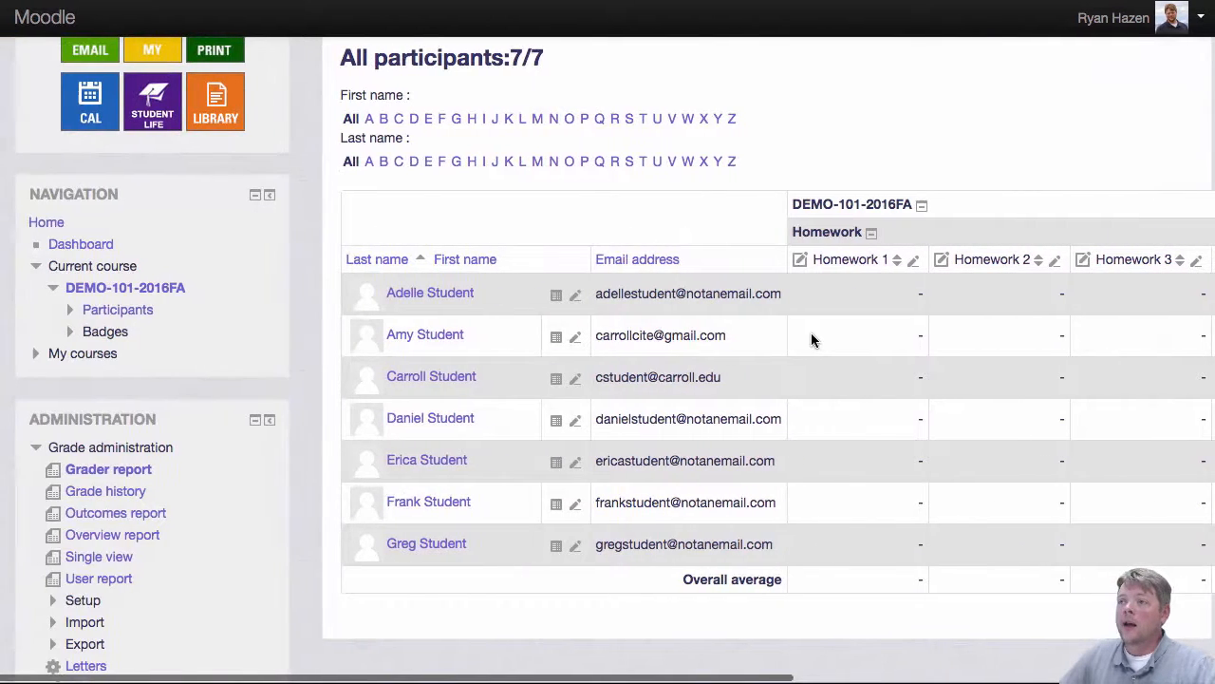
scroll(811, 339, "up", 2)
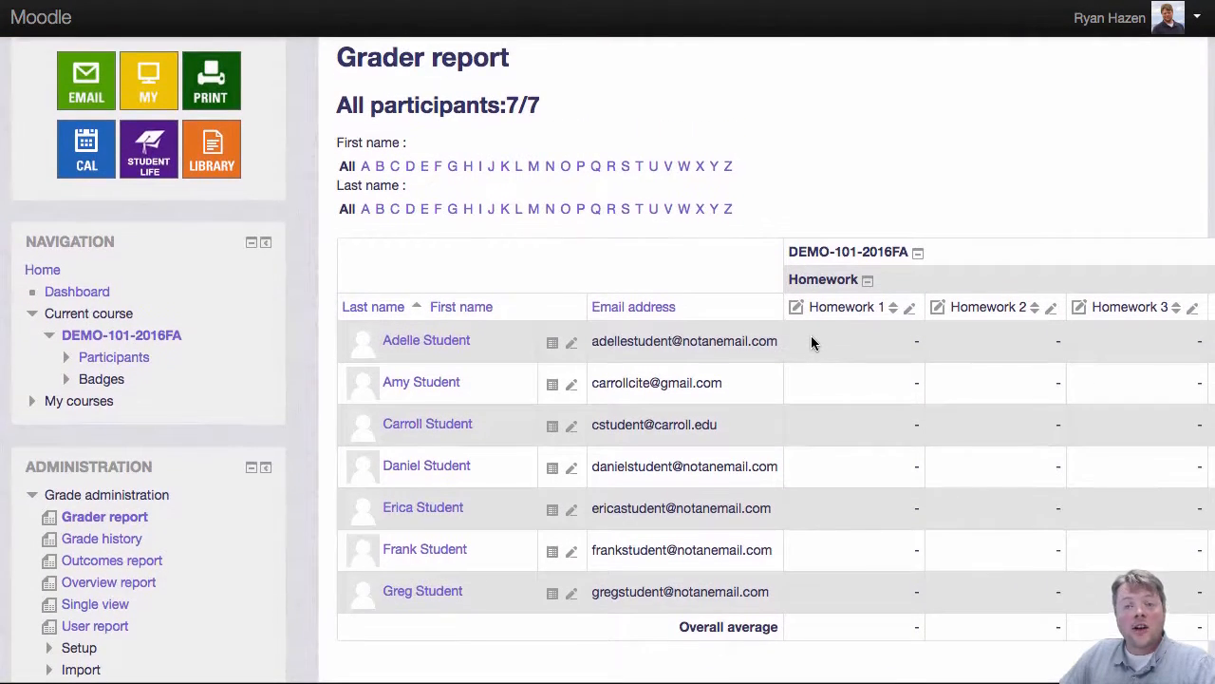
scroll(812, 338, "up", 5)
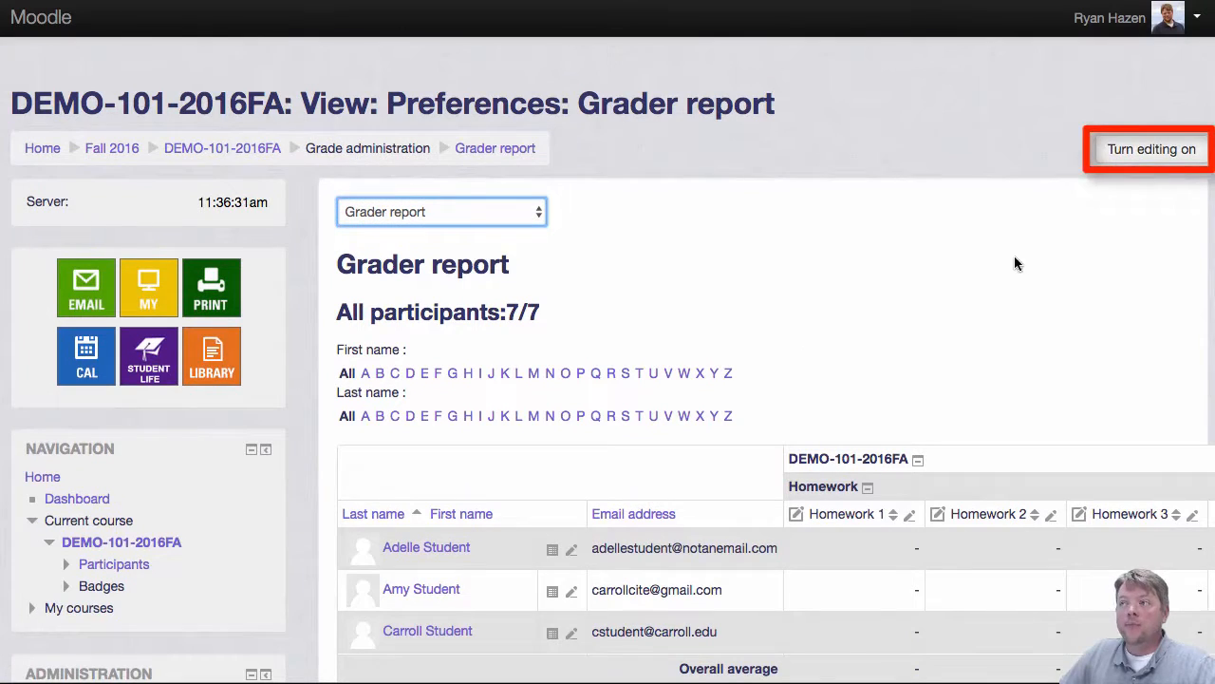
Step: Turn editing on in the grader report to show editable grade fields
left_click(1158, 152)
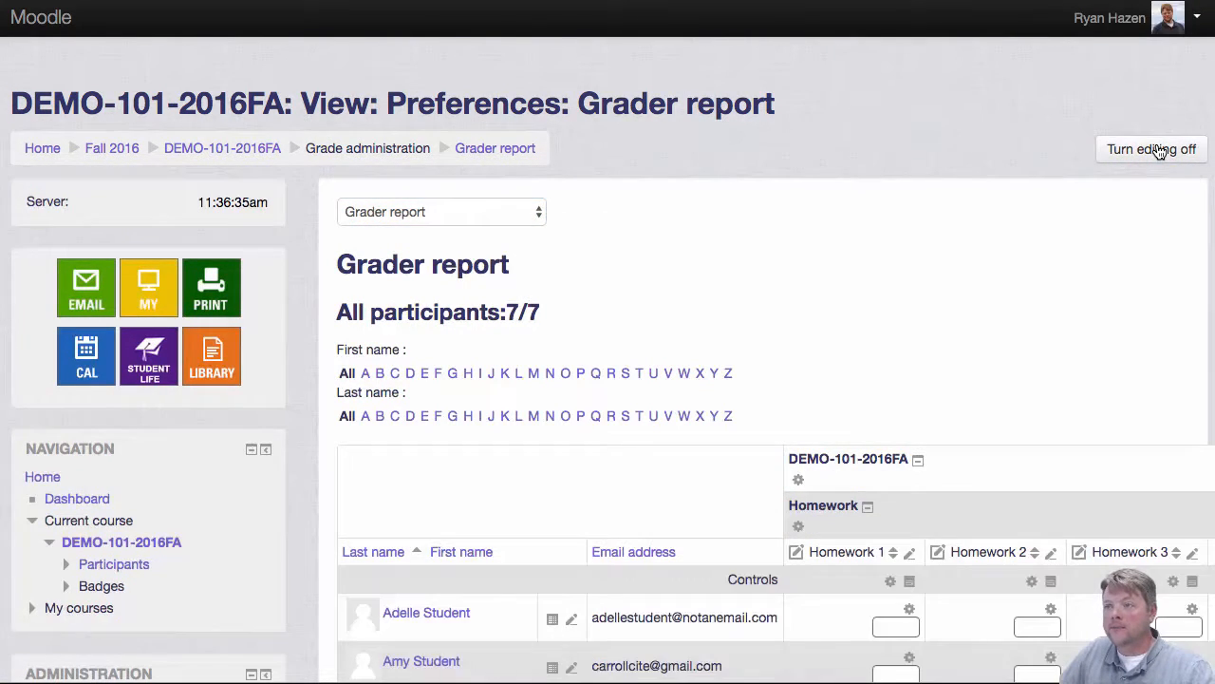
scroll(997, 389, "down", 3)
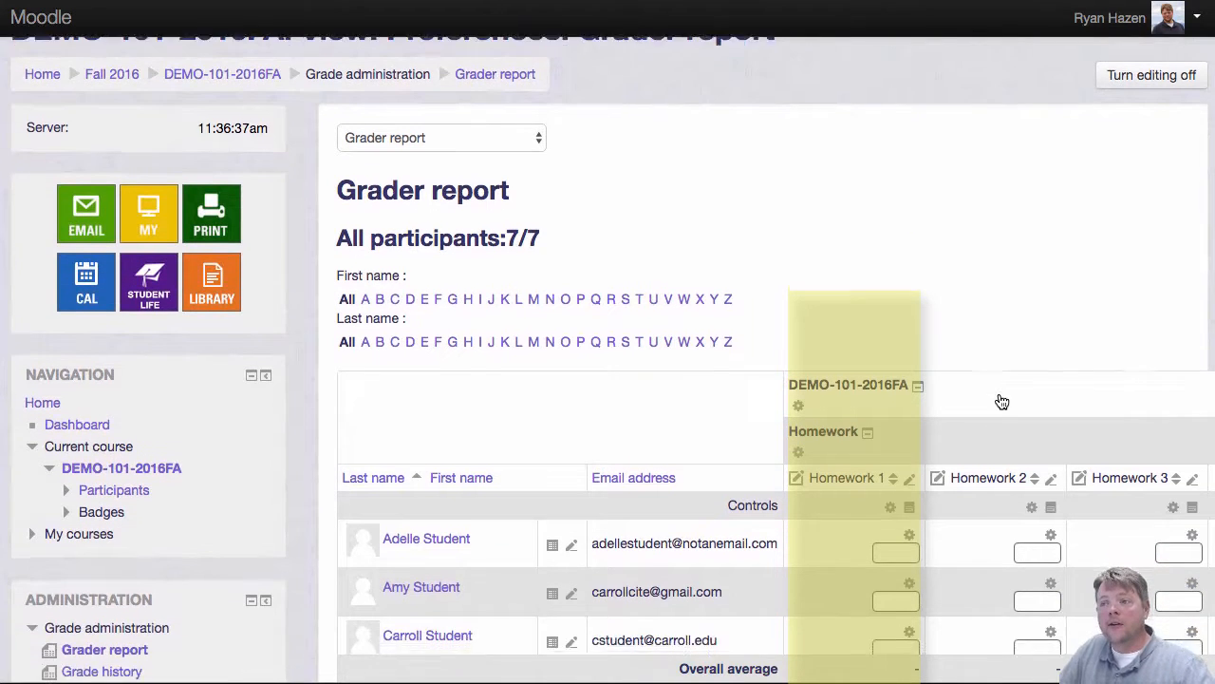
left_click(896, 505)
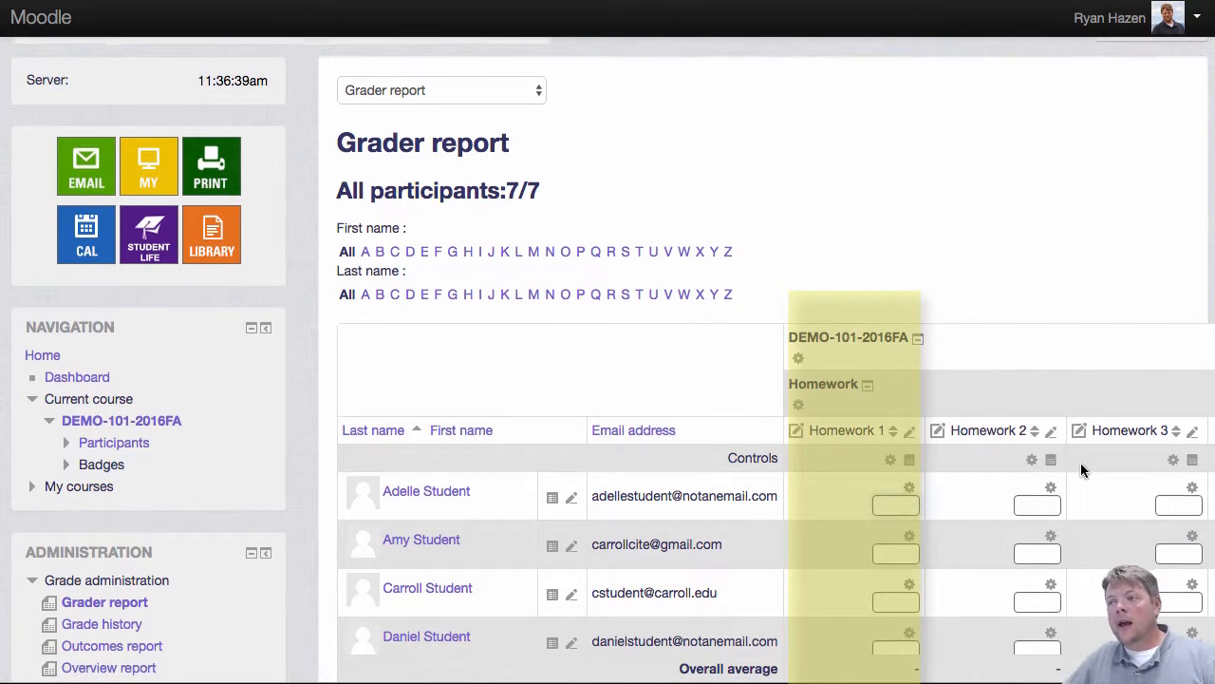
scroll(1080, 465, "down", 3)
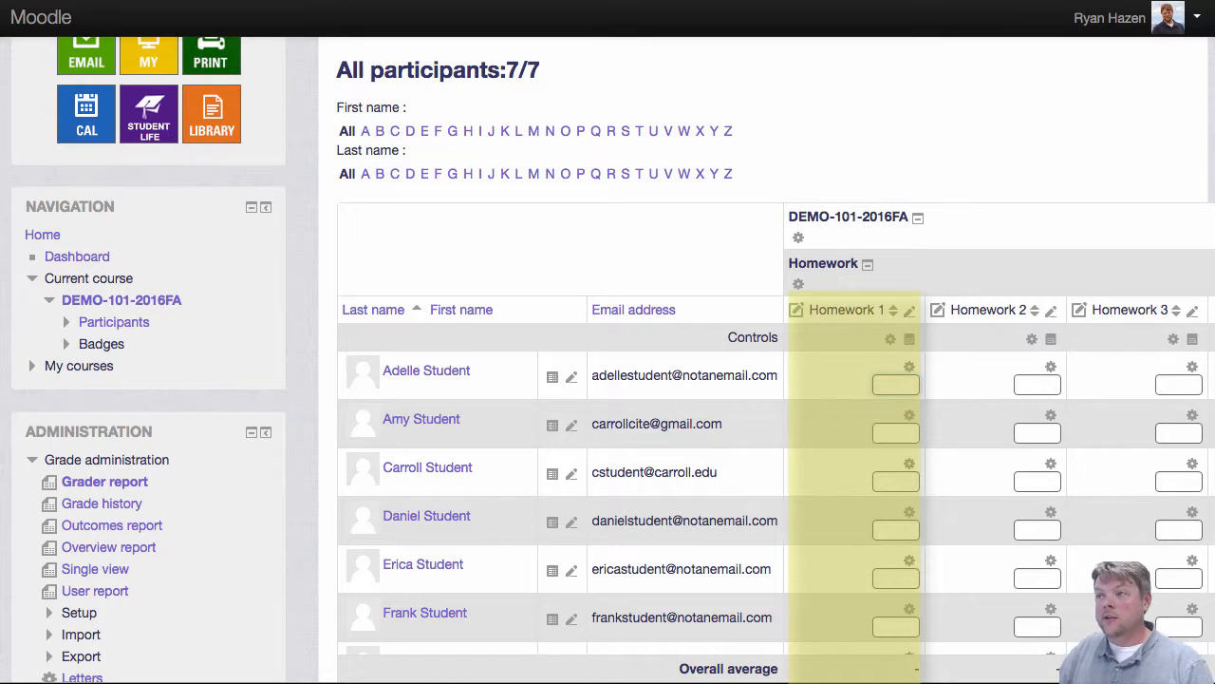
Step: Enter a Homework 1 grade of 100 for each of the first six students
type("100")
key("Tab")
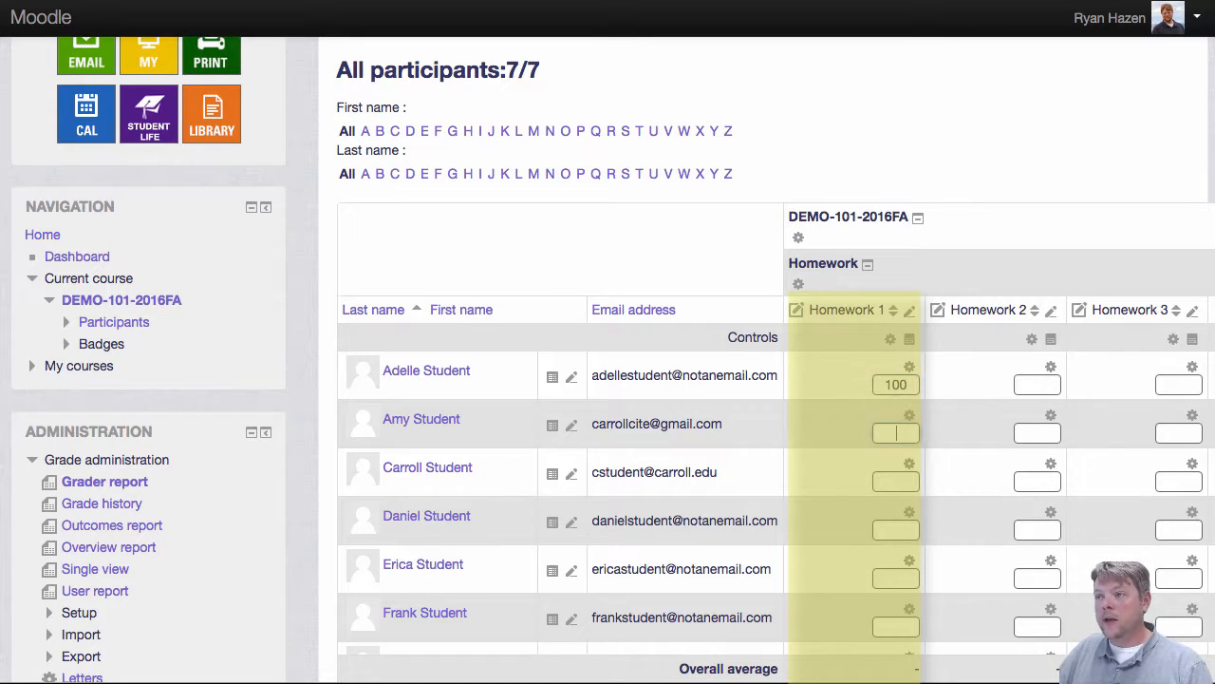
type("100")
key("Tab")
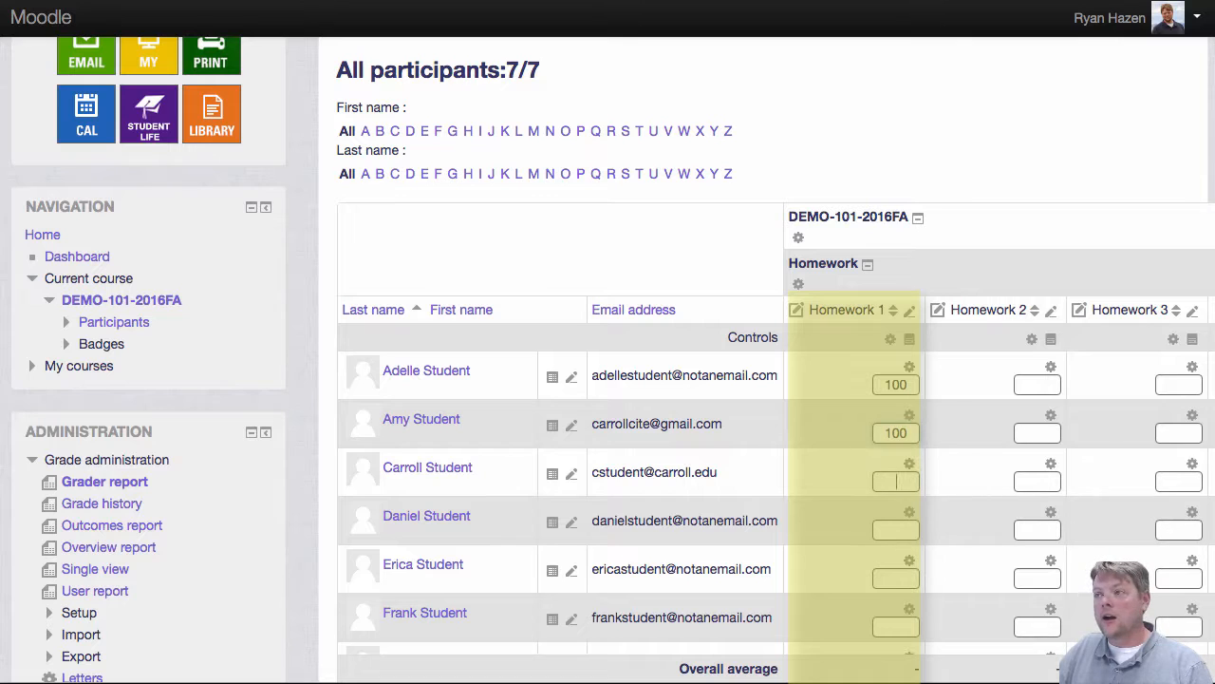
type("100")
key("Tab")
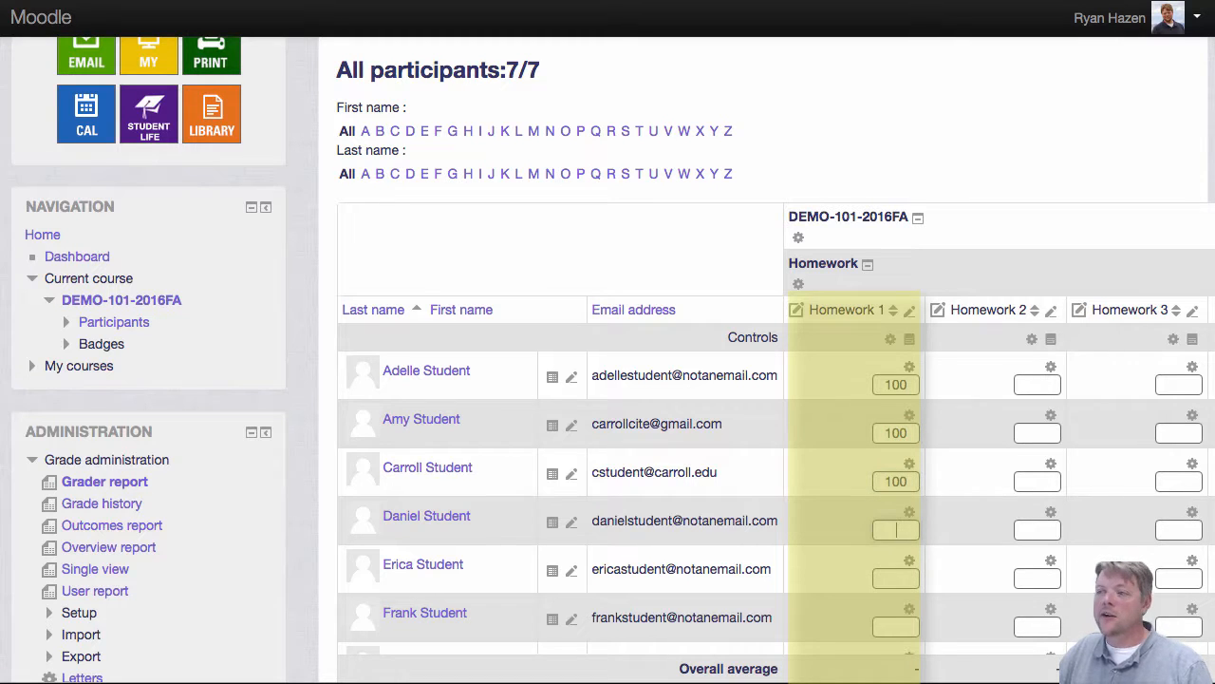
type("100")
key("Tab")
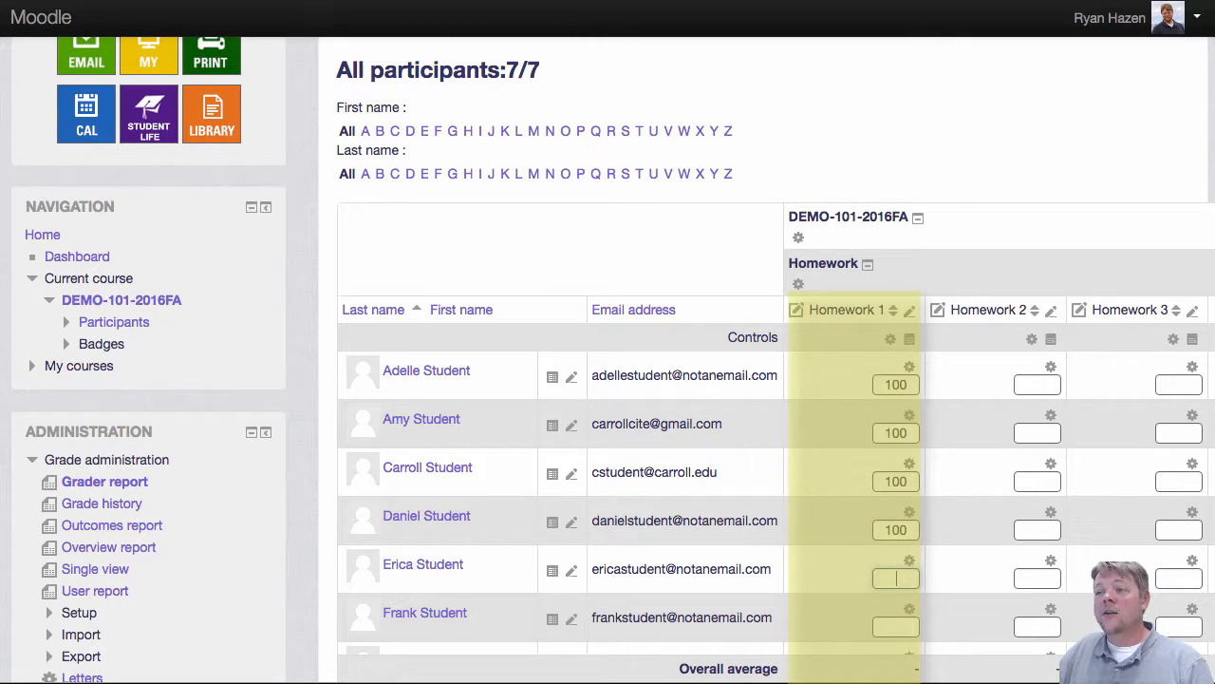
type("100")
key("Tab")
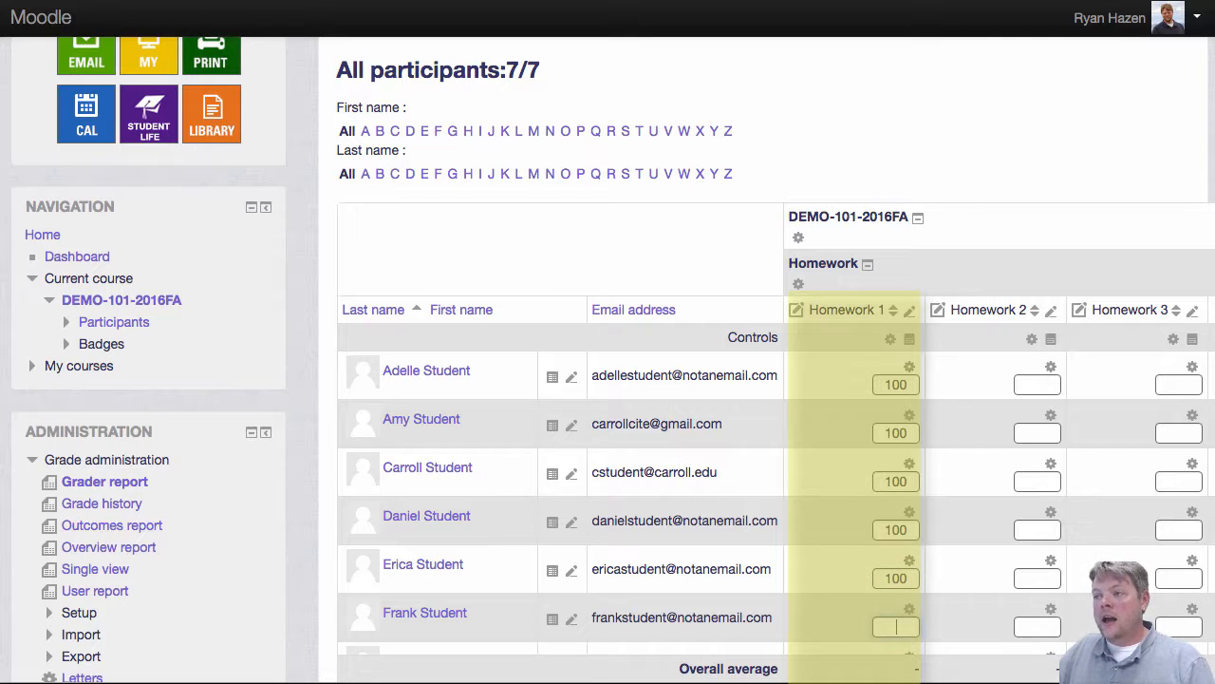
type("100")
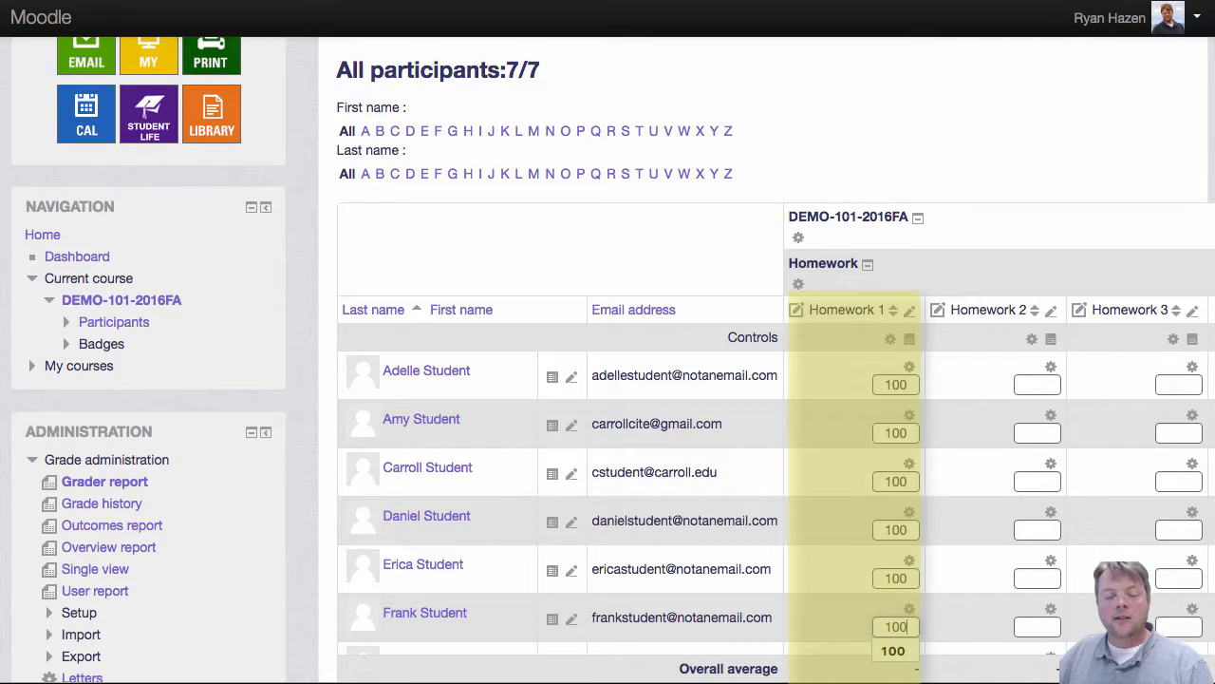
Step: Enter a Homework 2 grade of 100 for each of the first six students
left_click(1046, 385)
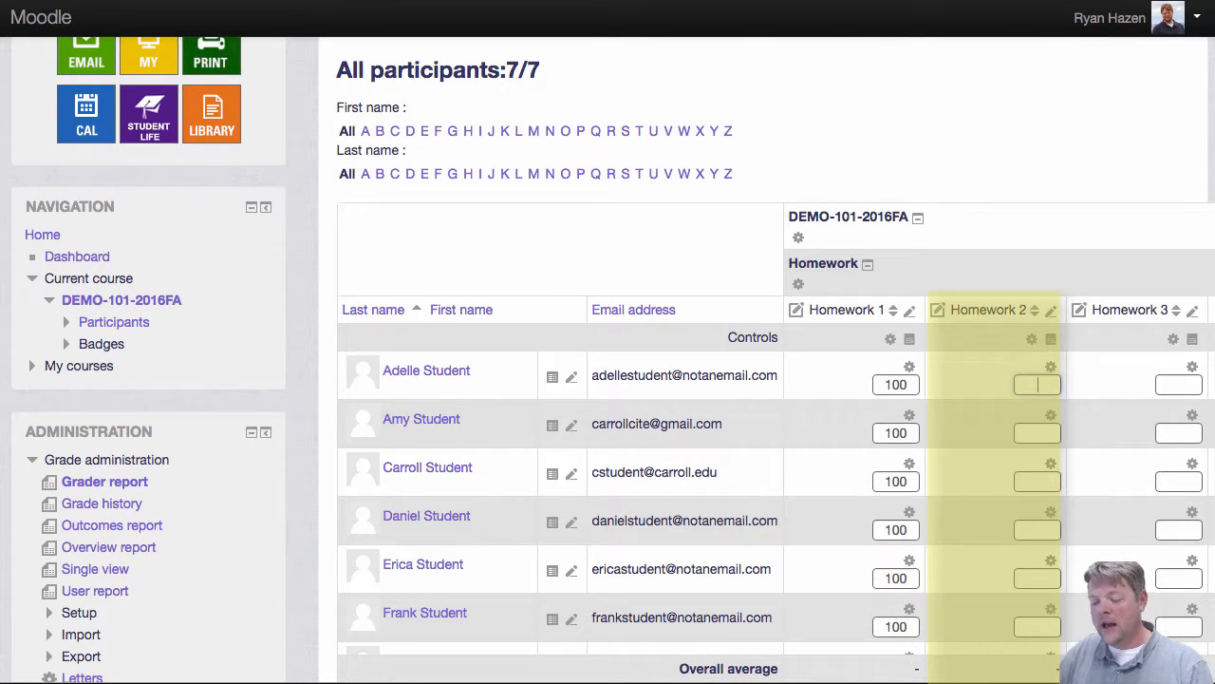
type("100")
key("Tab")
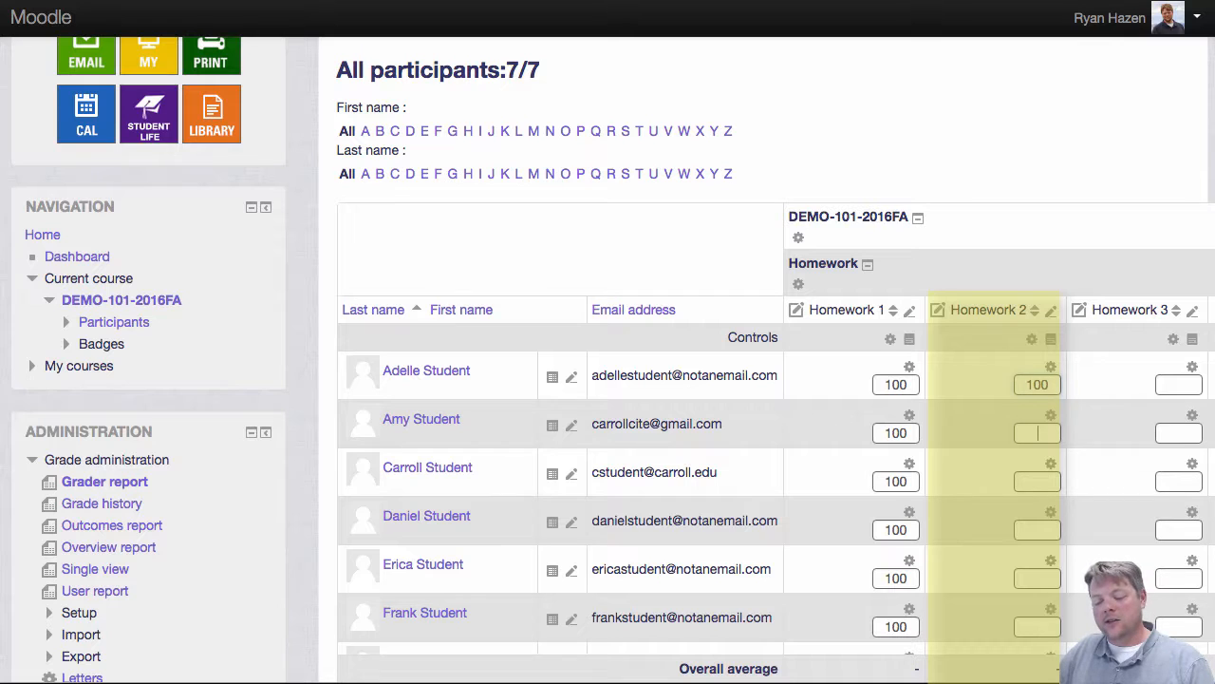
type("100")
key("Tab")
type("100")
key("Tab")
type("100")
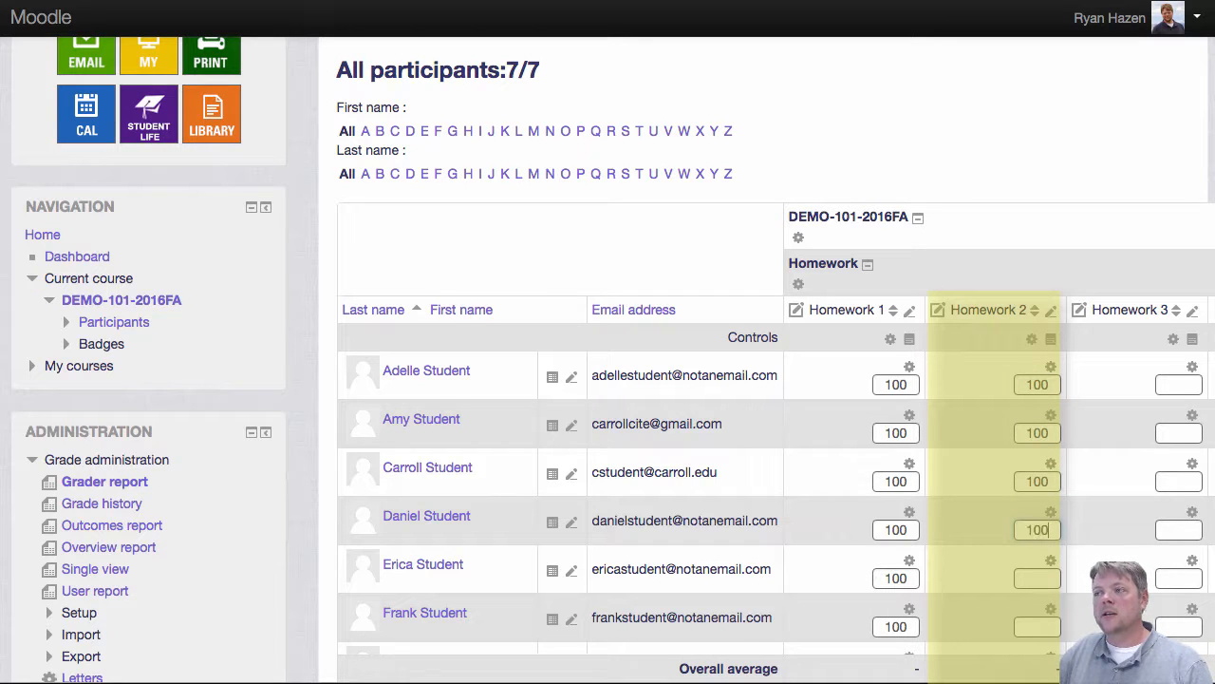
key("Tab")
type("100")
key("Tab")
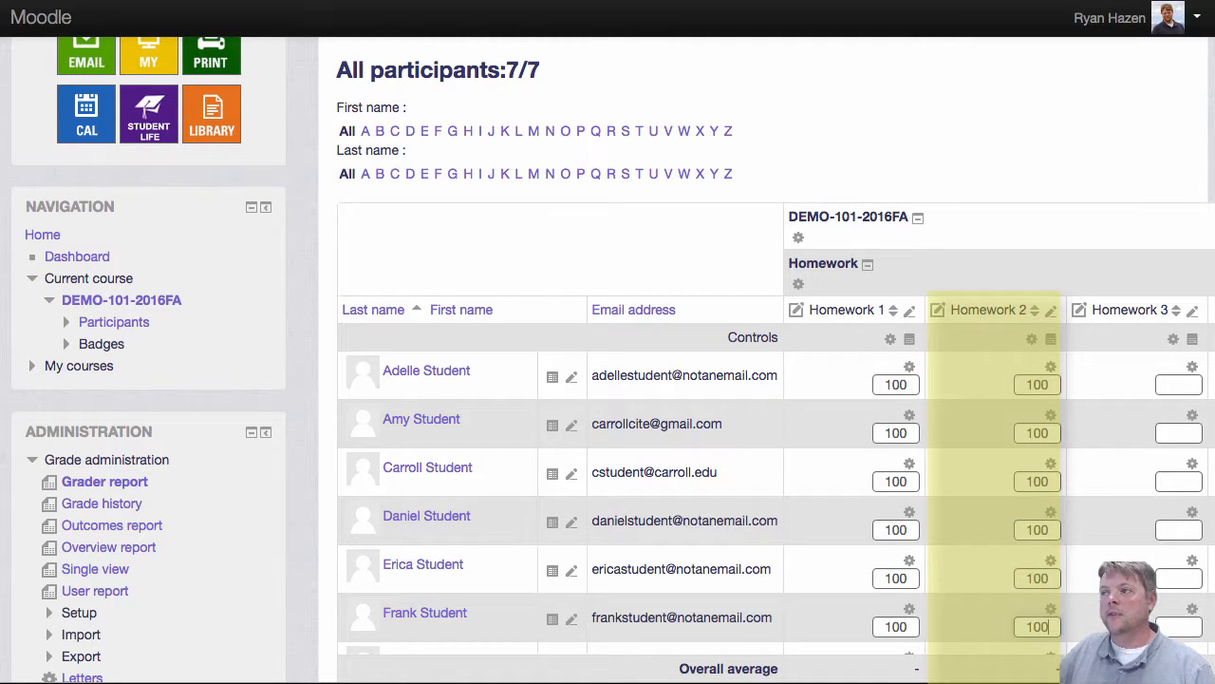
Step: Enter 100 for the last student in Homework 1 and Homework 2, then save the changes
left_click(1174, 381)
scroll(1101, 446, "down", 3)
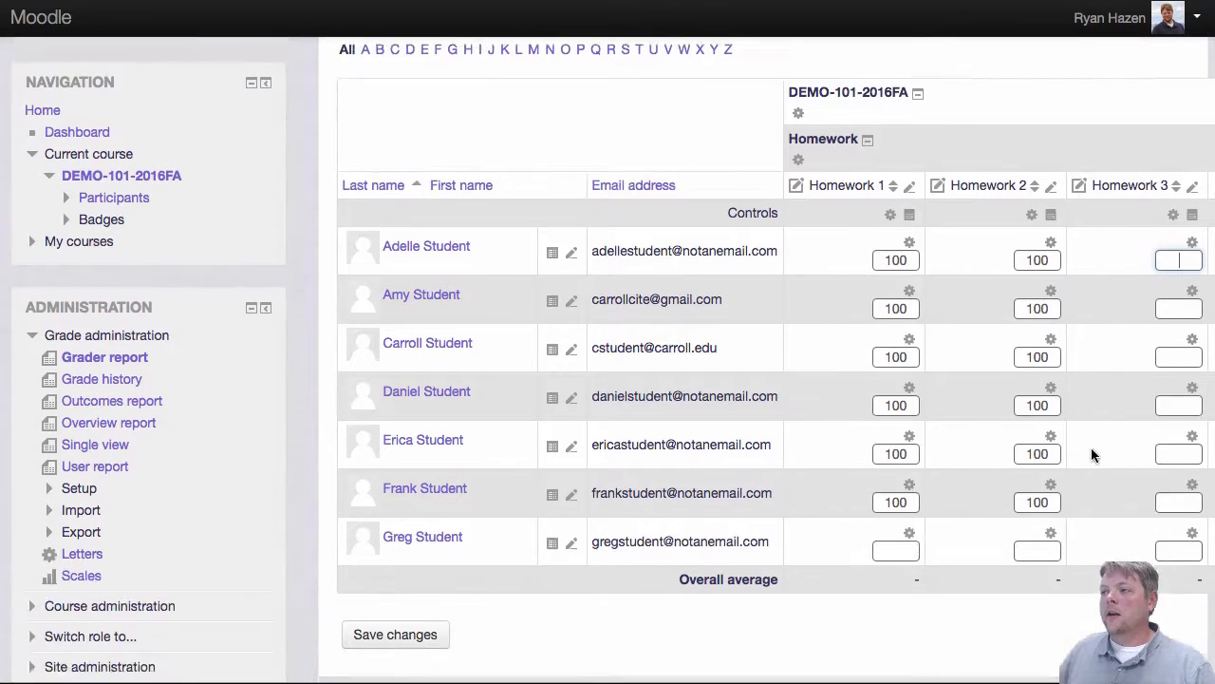
scroll(1091, 454, "down", 2)
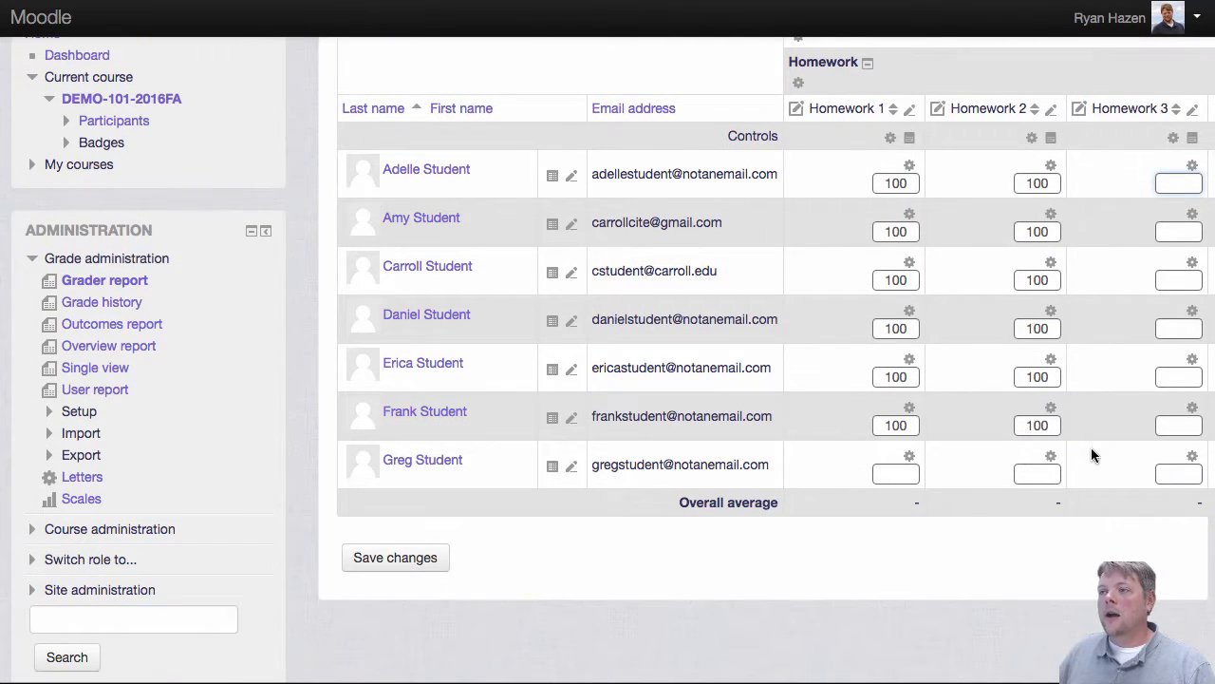
left_click(895, 473)
type("100")
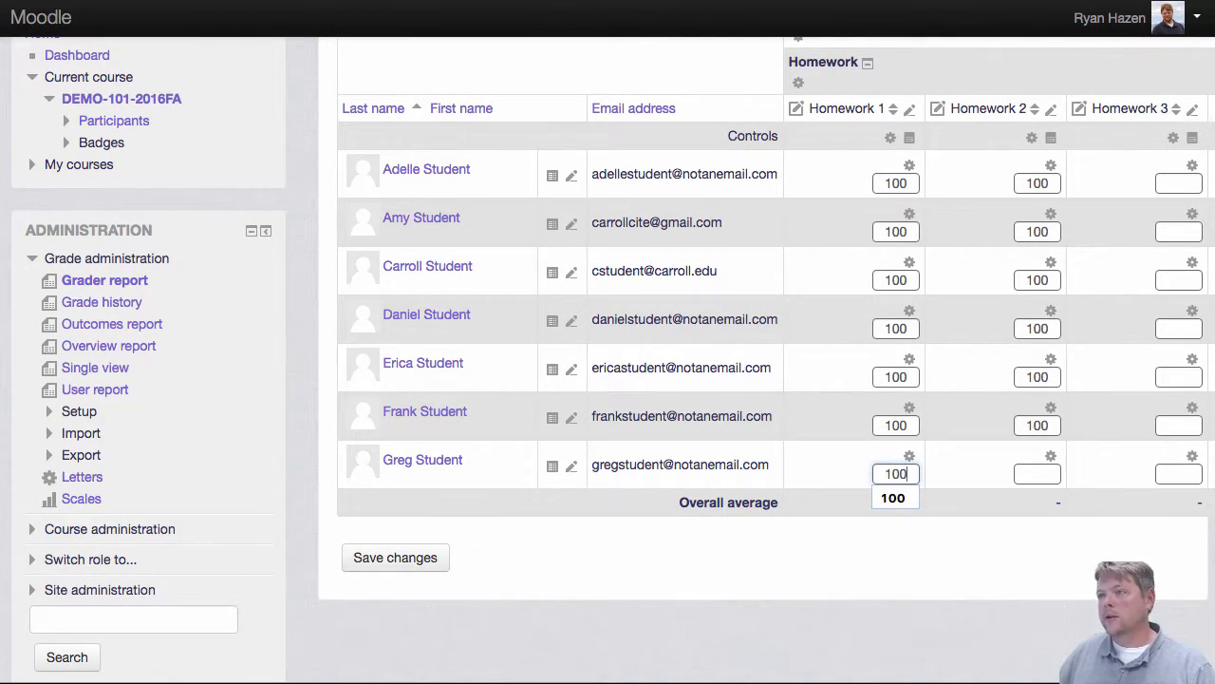
left_click(1036, 472)
type("100")
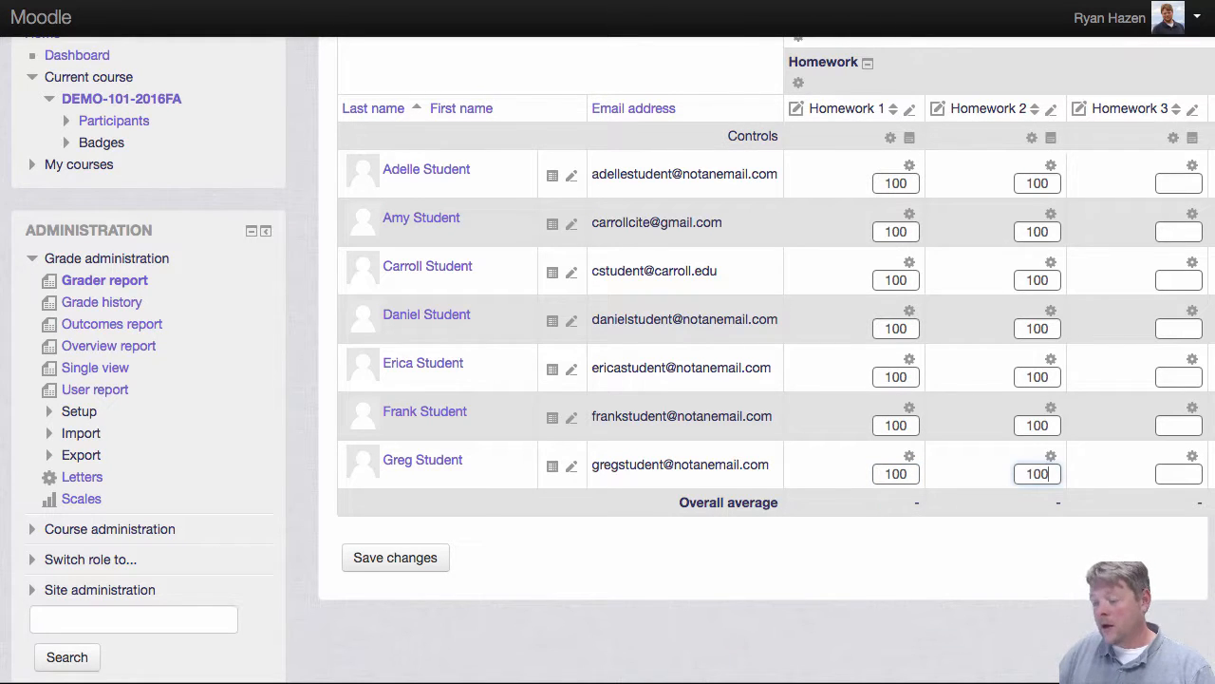
left_click(396, 561)
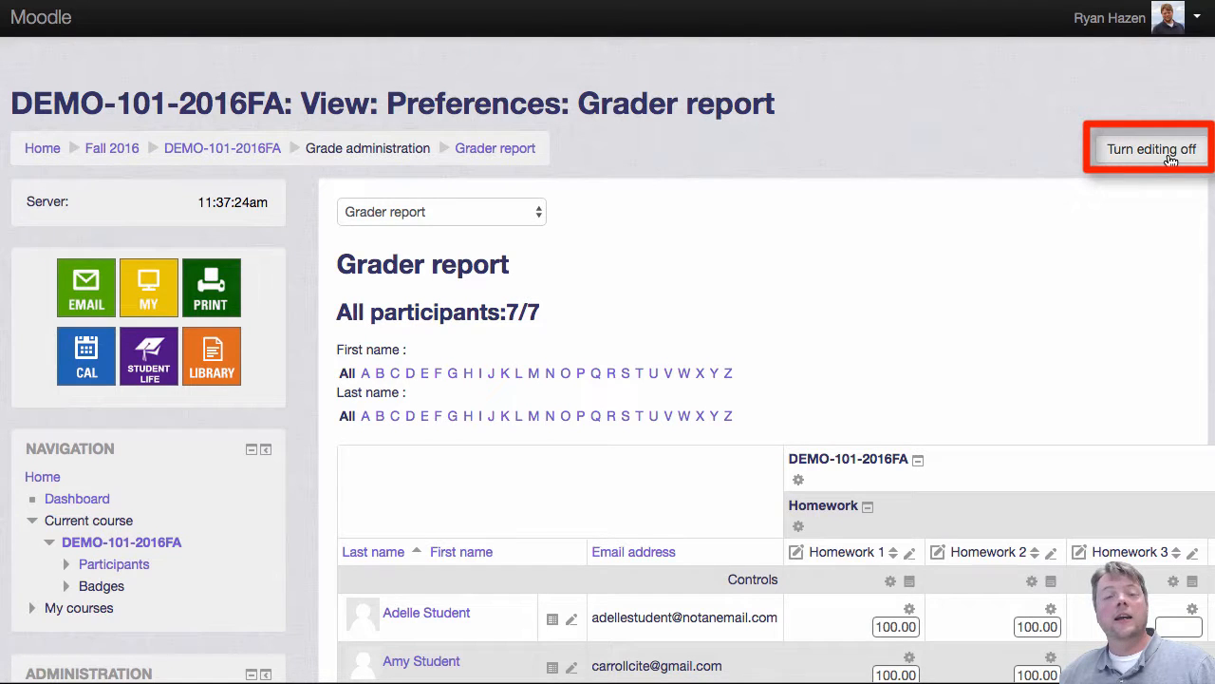
Step: Turn editing off and scroll through the report to review the entered grades and homework and course totals
left_click(1170, 152)
scroll(1123, 260, "down", 1)
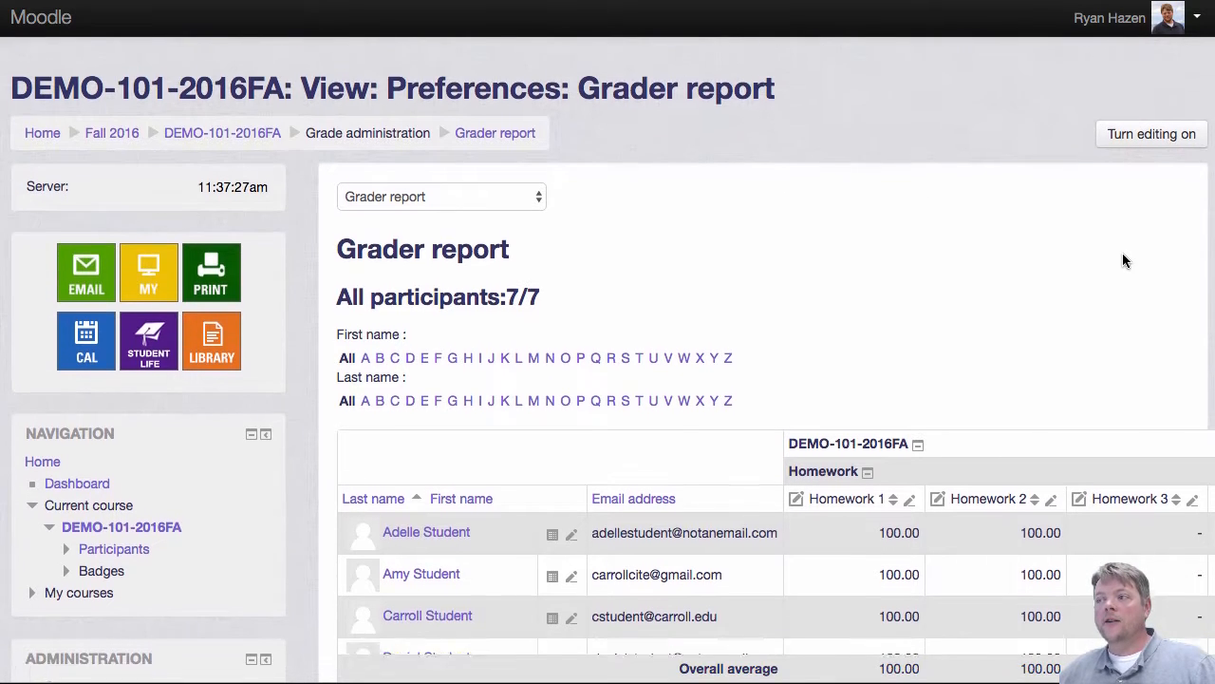
scroll(1122, 260, "down", 4)
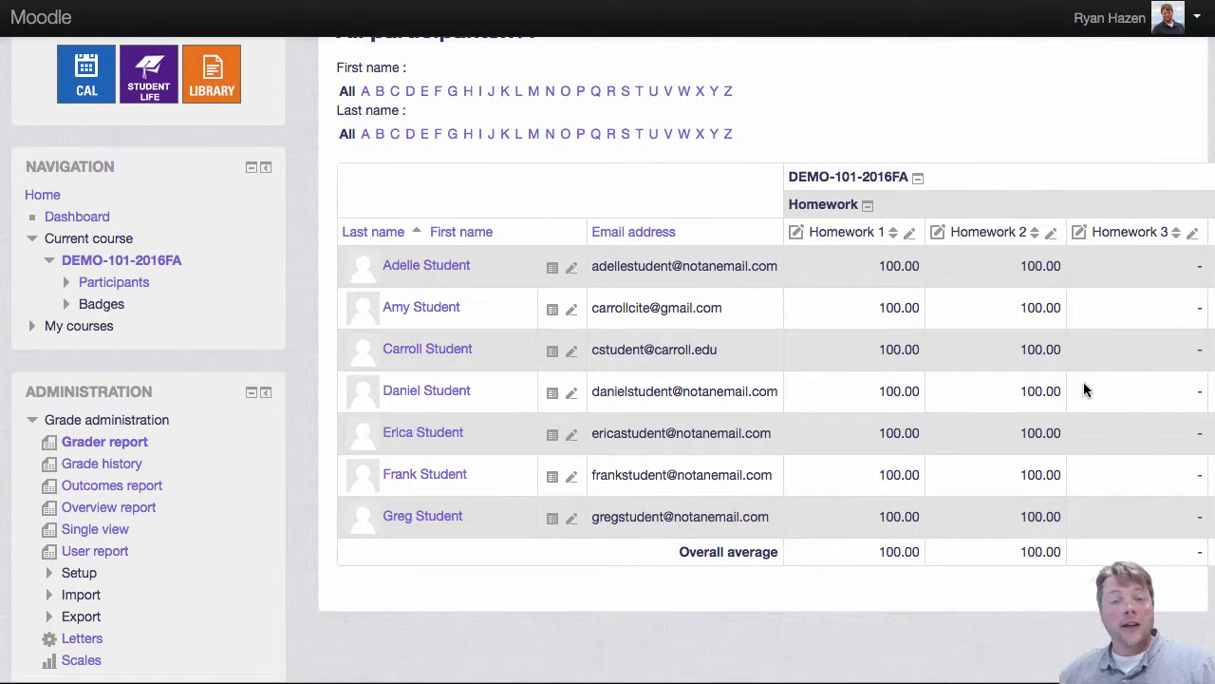
scroll(1085, 390, "right", 6)
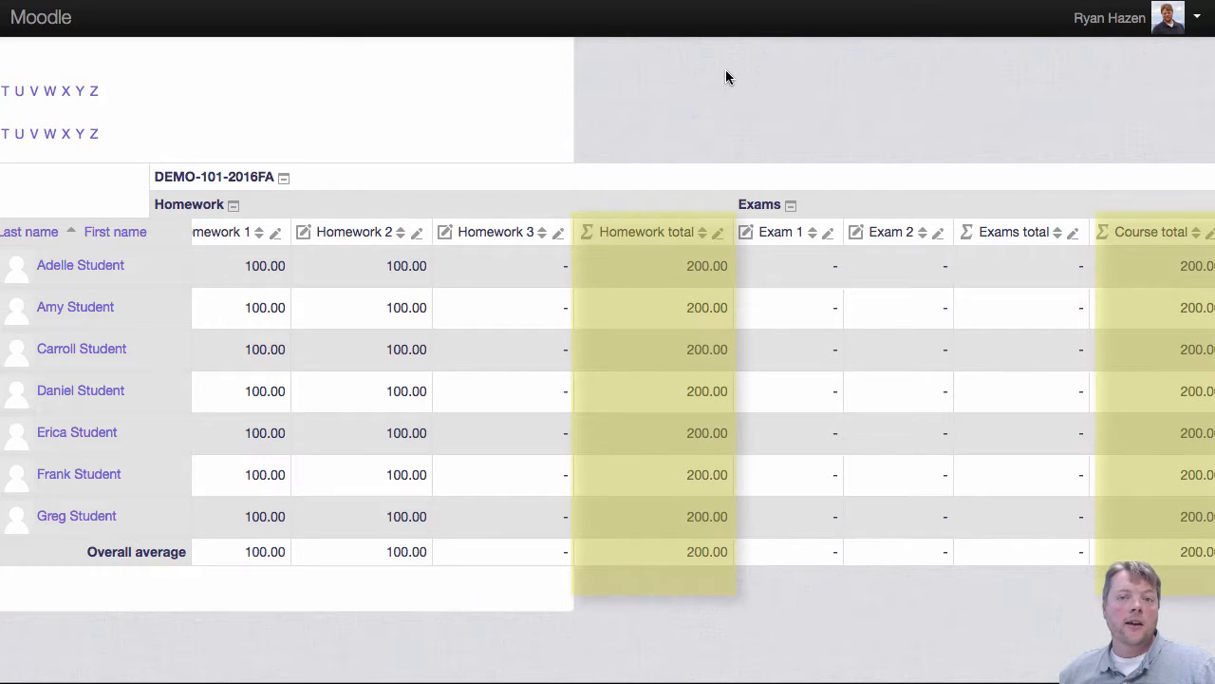
scroll(619, 403, "left", 4)
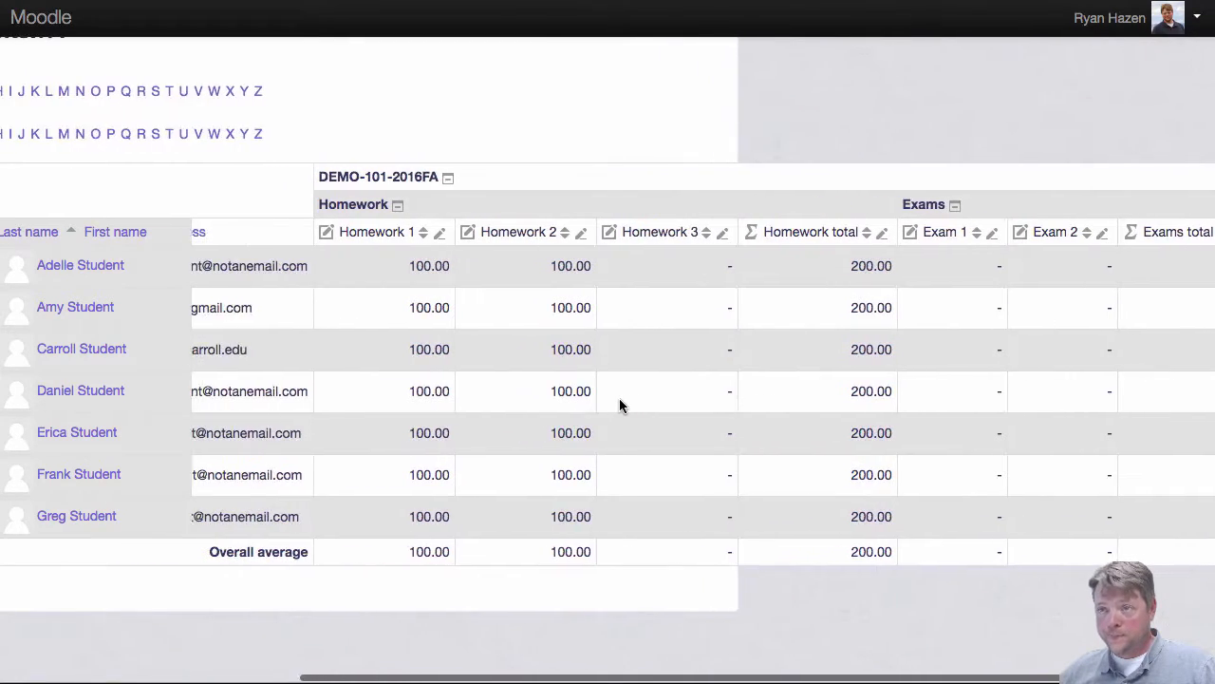
scroll(619, 397, "left", 4)
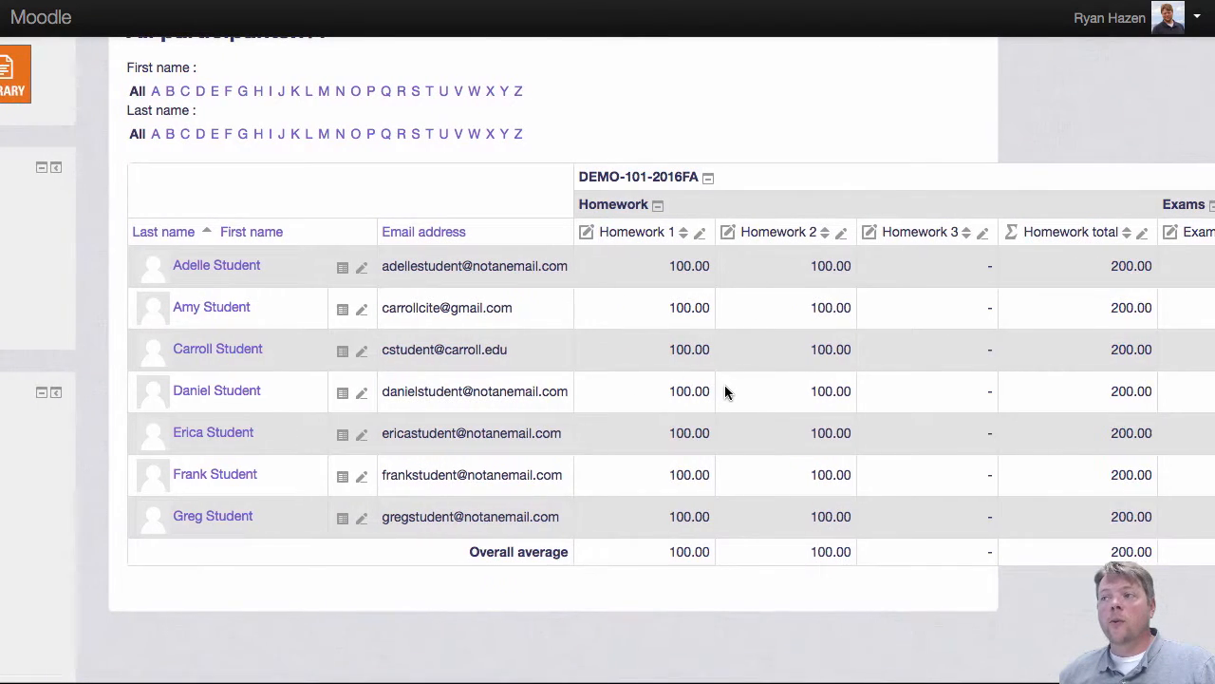
scroll(725, 389, "left", 2)
scroll(730, 386, "up", 5)
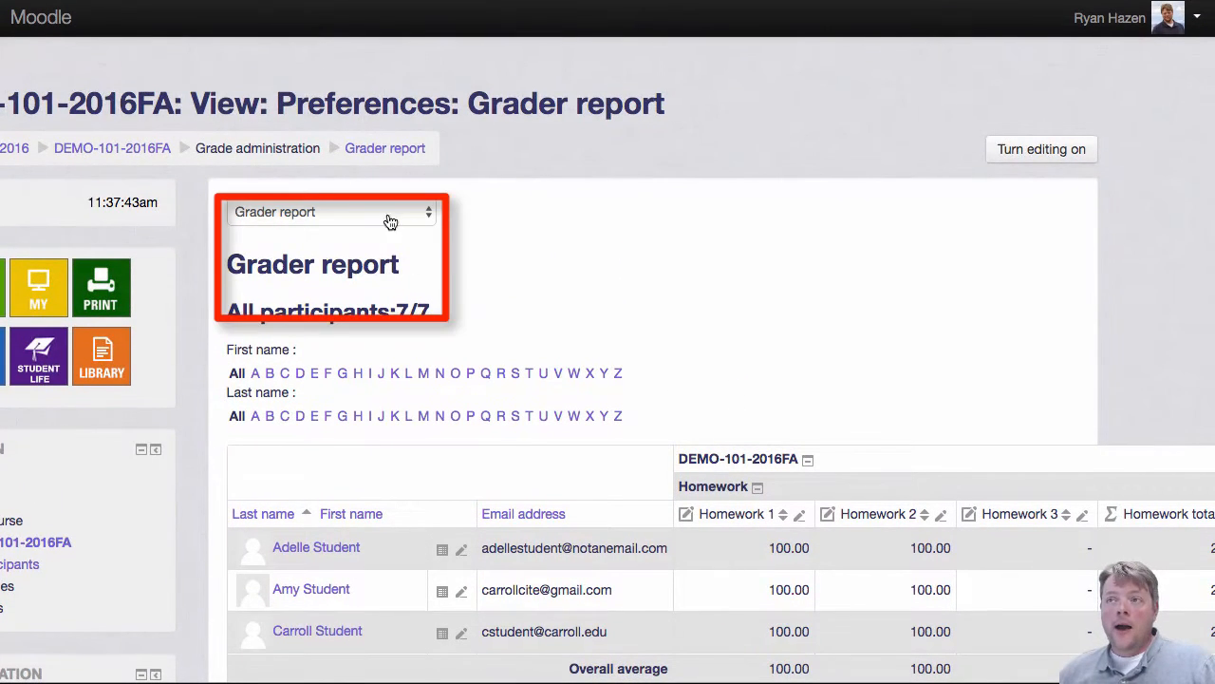
Step: Switch the gradebook to Single view and choose the Homework 3 grade item
left_click(427, 219)
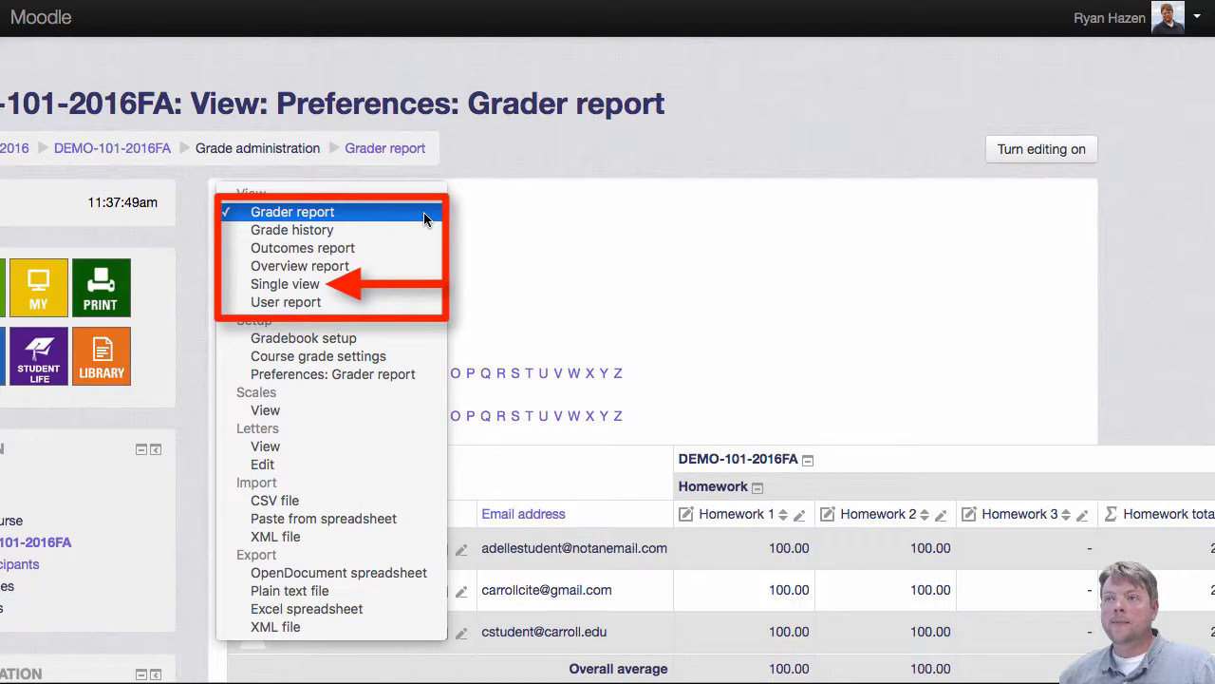
left_click(367, 289)
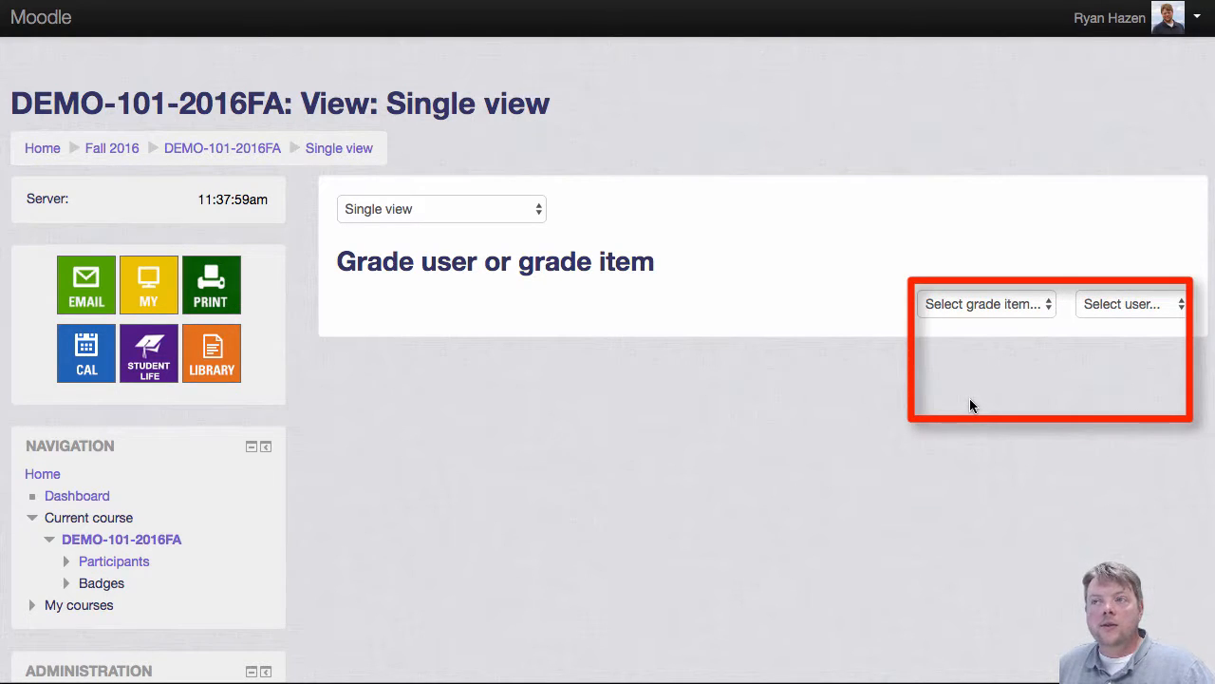
left_click(1048, 308)
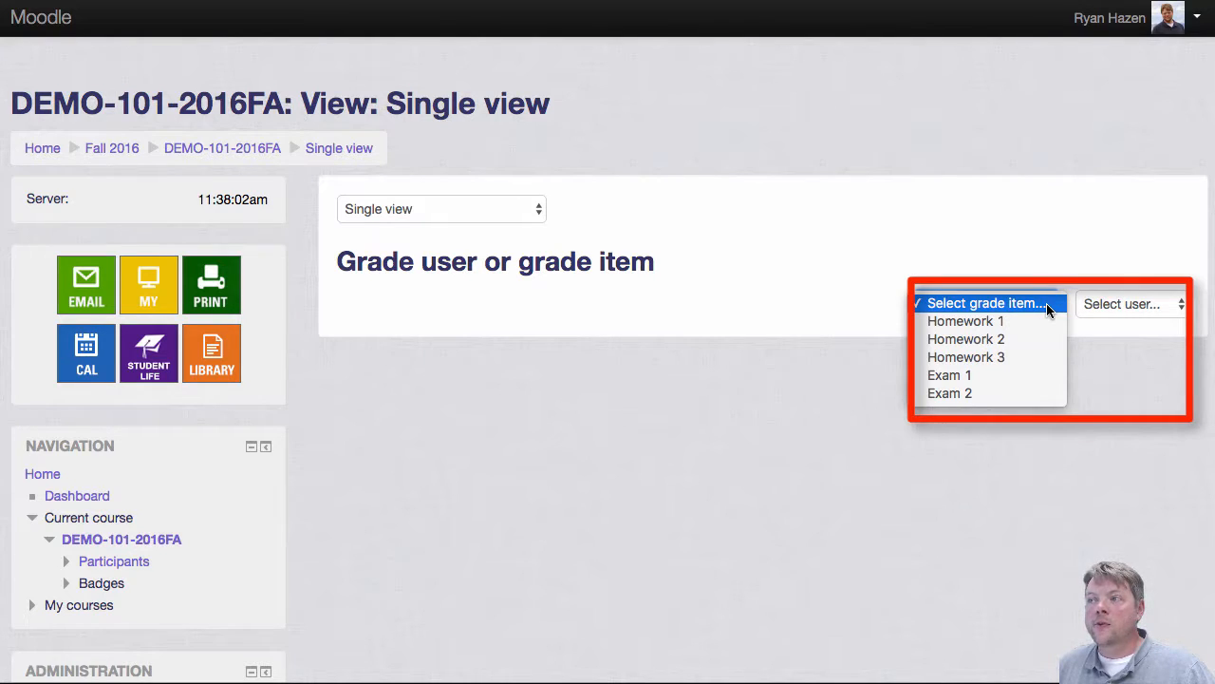
left_click(1025, 358)
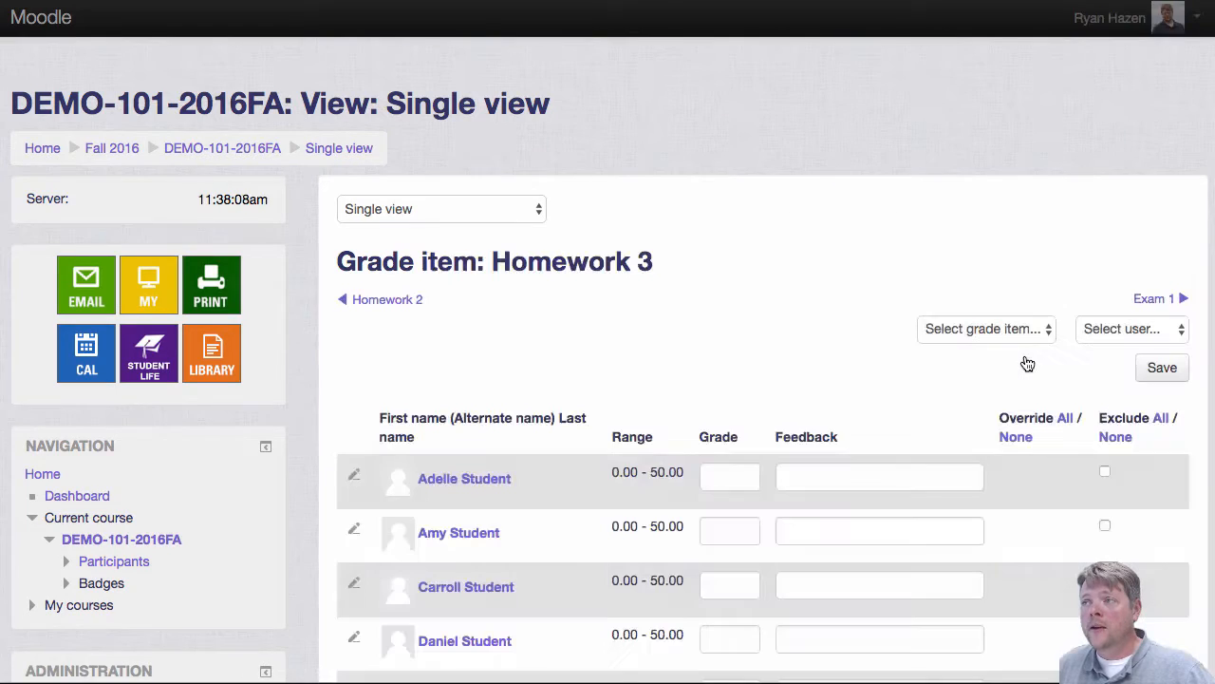
Step: Enter Homework 3 grades of 50 for the first three students and 15 for the fourth student
scroll(1028, 364, "down", 4)
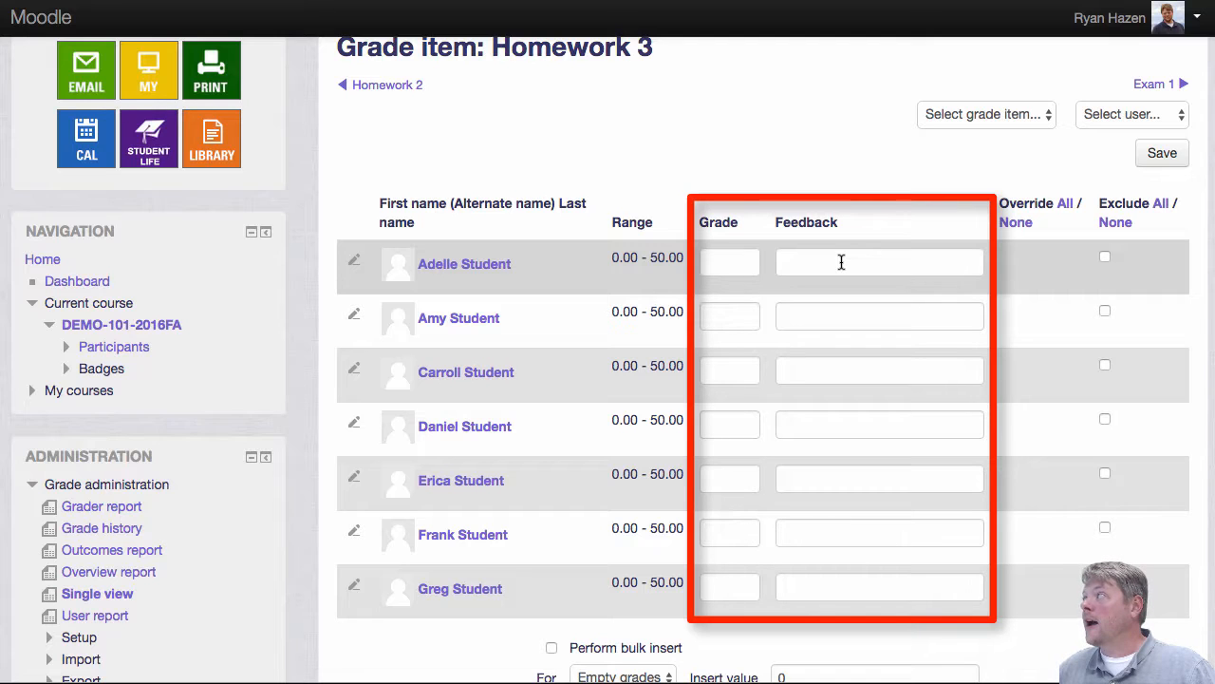
left_click(718, 262)
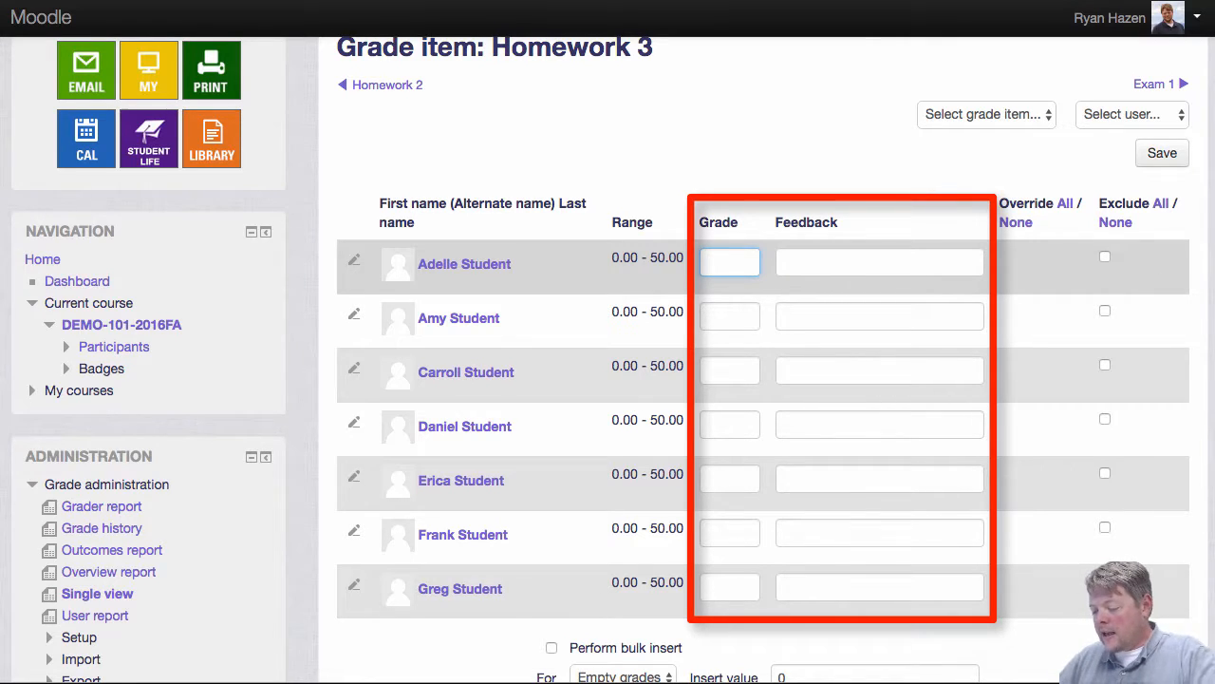
type("50")
key("Tab")
type("50")
key("Tab")
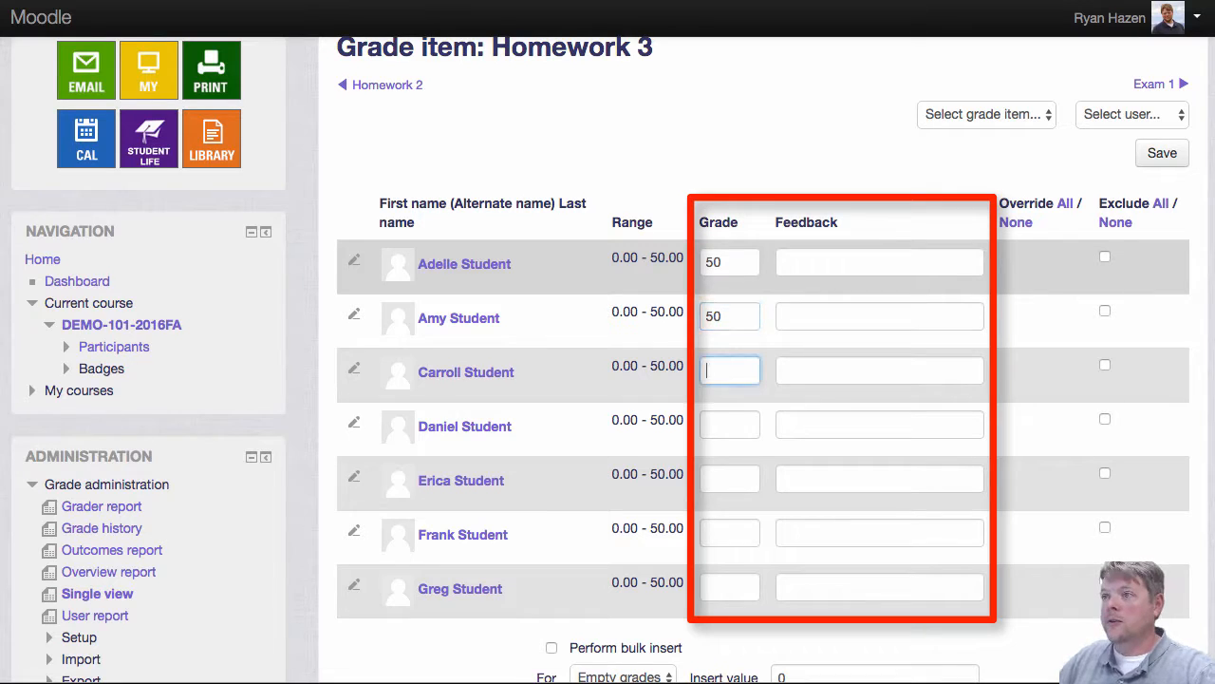
type("50")
key("Tab")
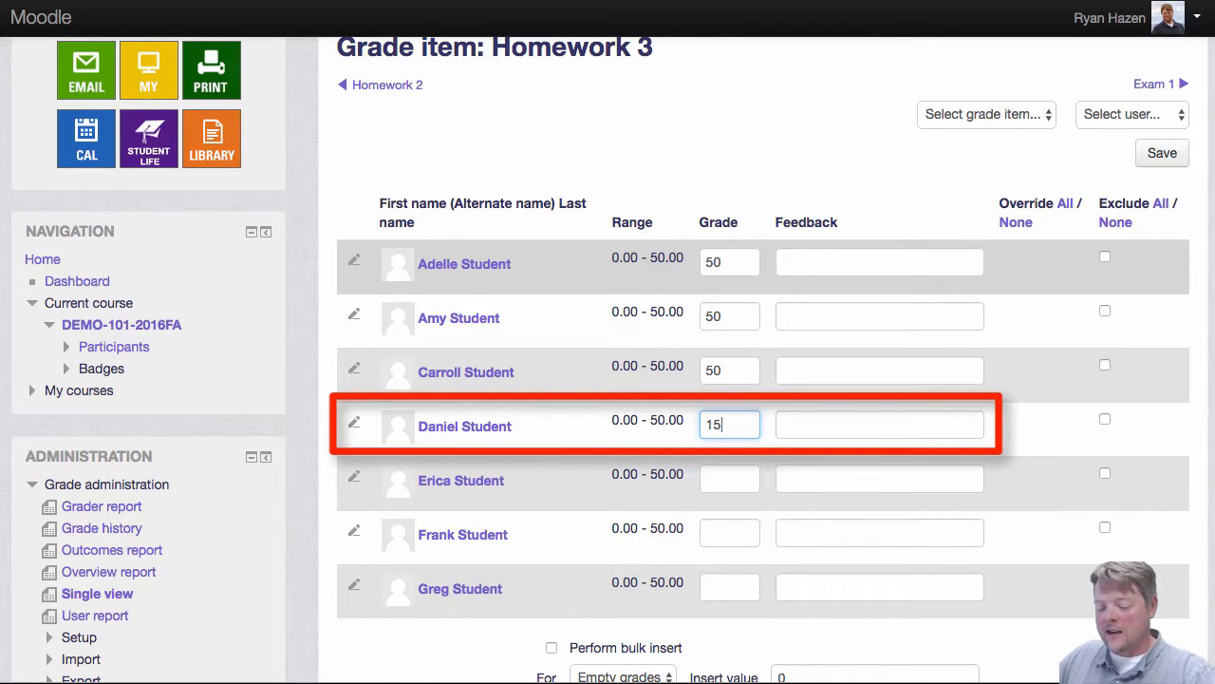
Step: Add feedback for the fourth student greeting them by first name: 'You missed a few questions on this homework! Pay closer attention!'
left_click(871, 424)
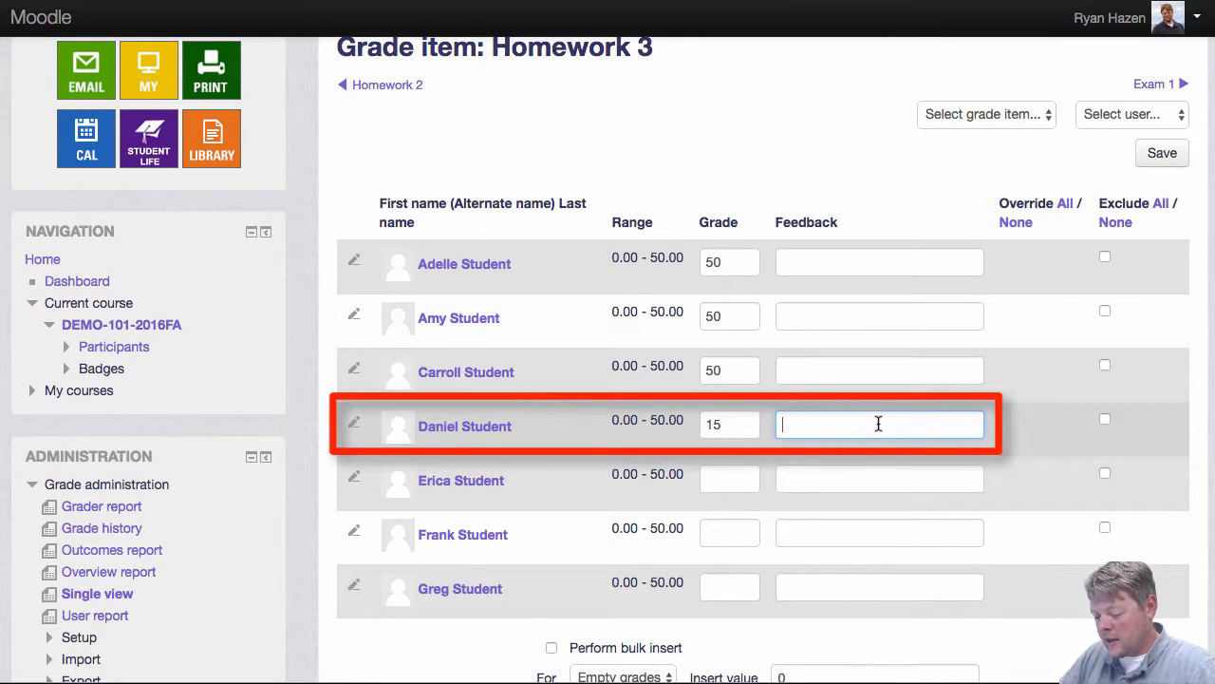
type("Hi Daniel,")
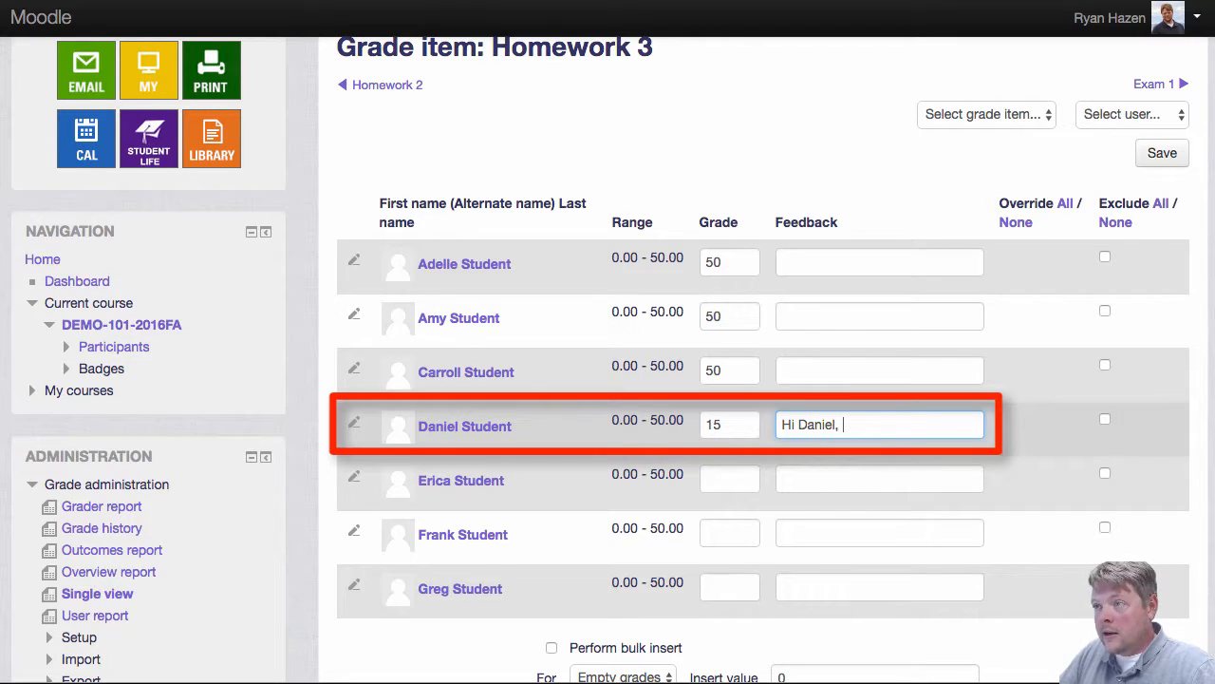
type(" You missed")
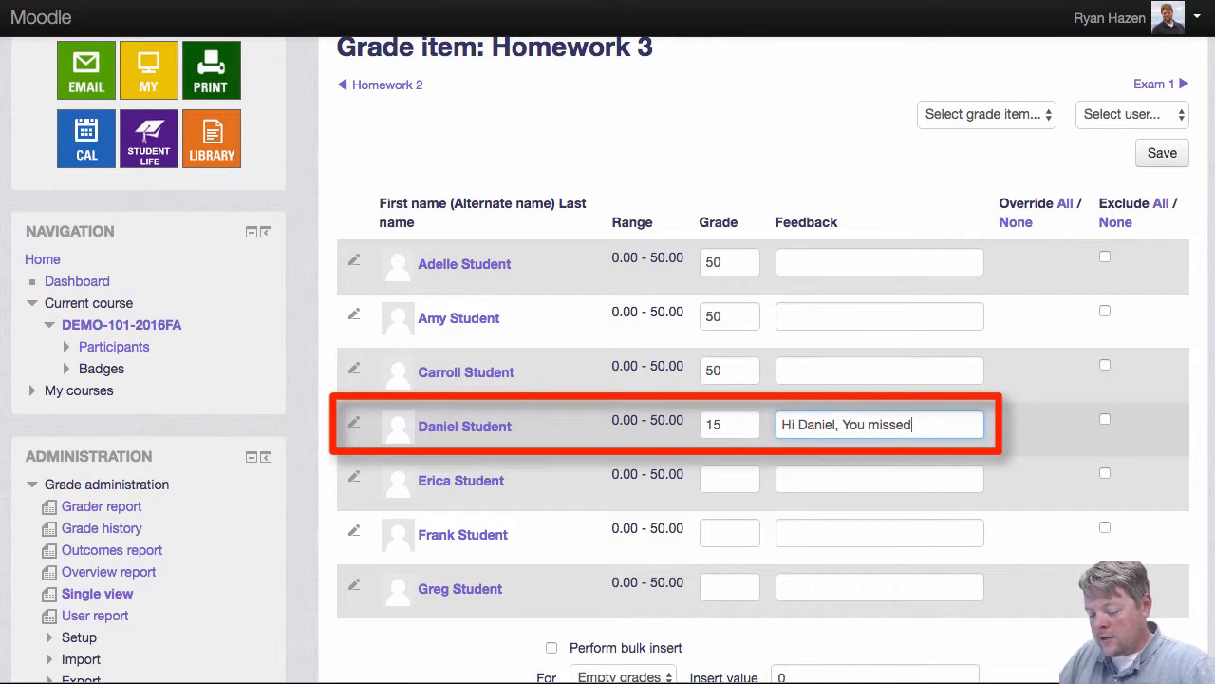
type(" a few questions")
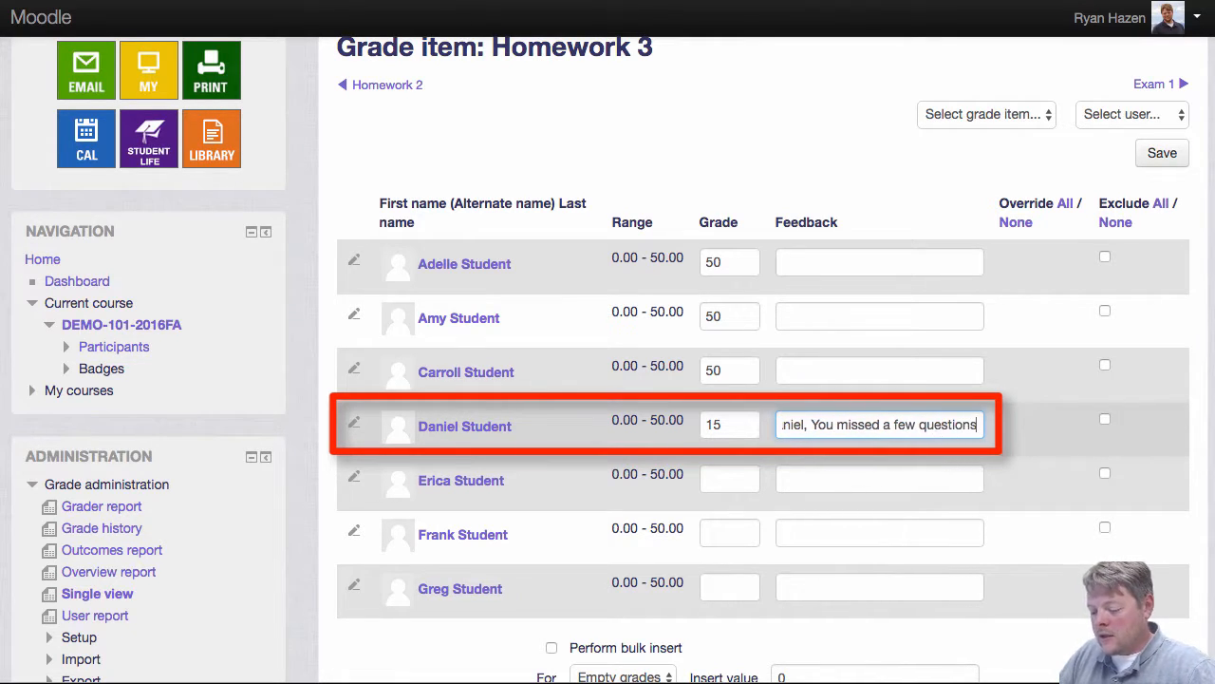
type(" on this homework")
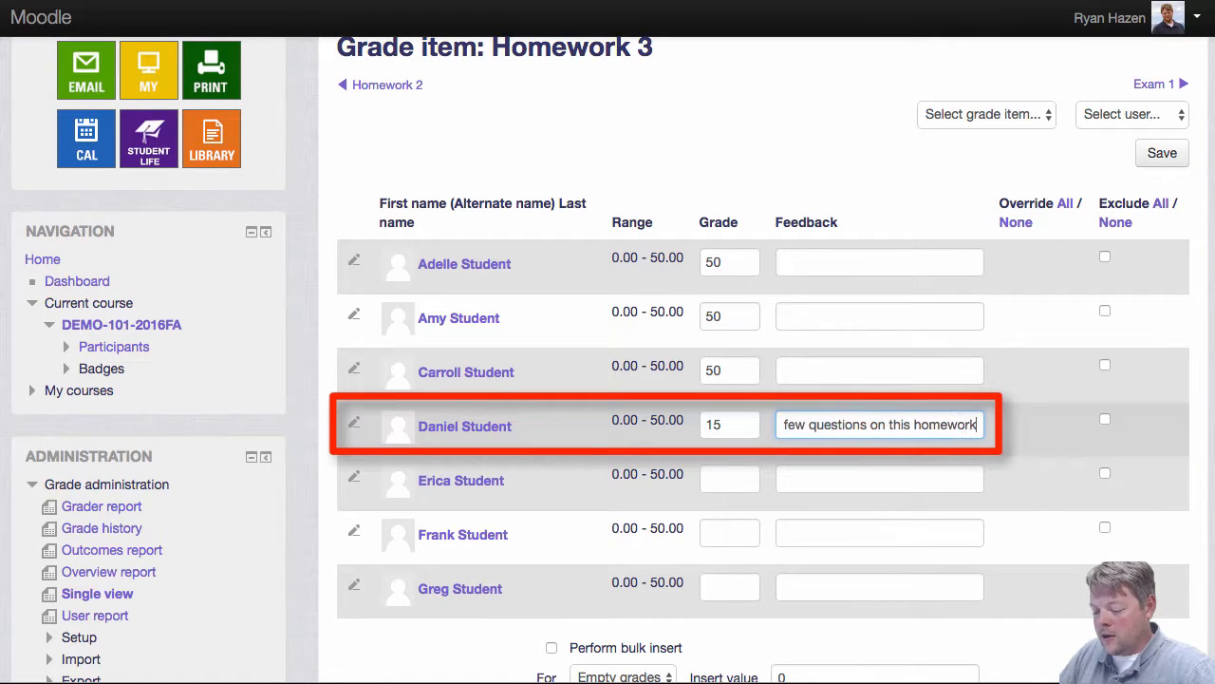
type("! Pa")
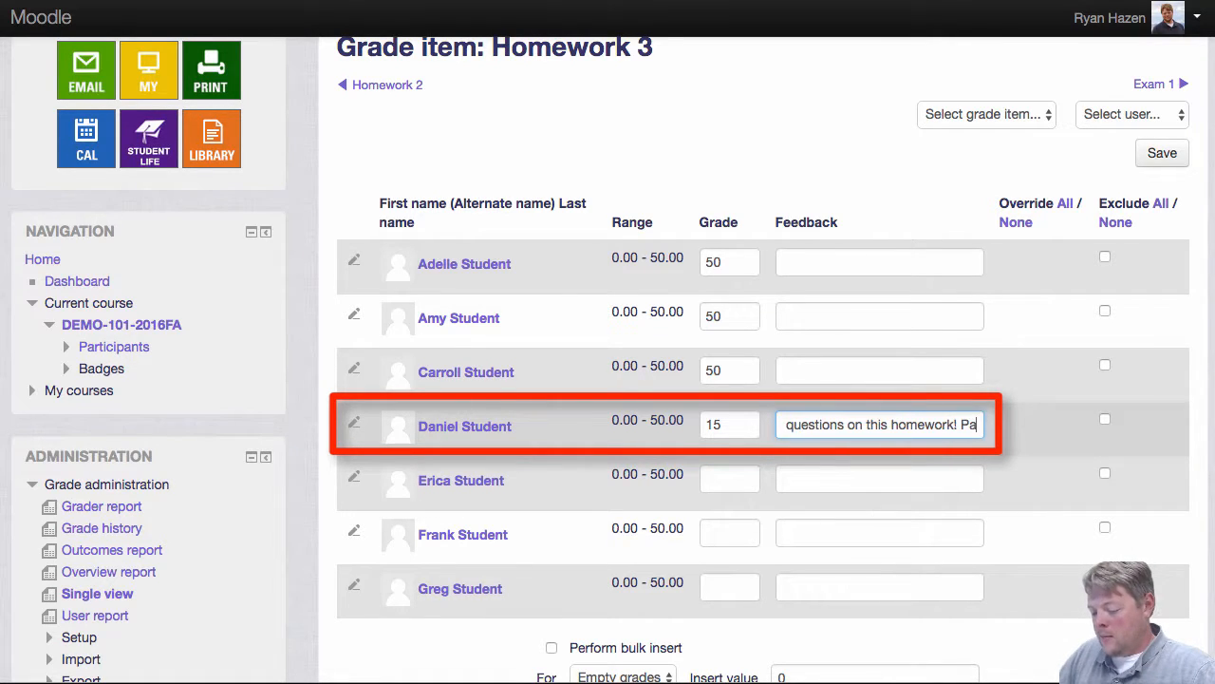
type("y closer attention!")
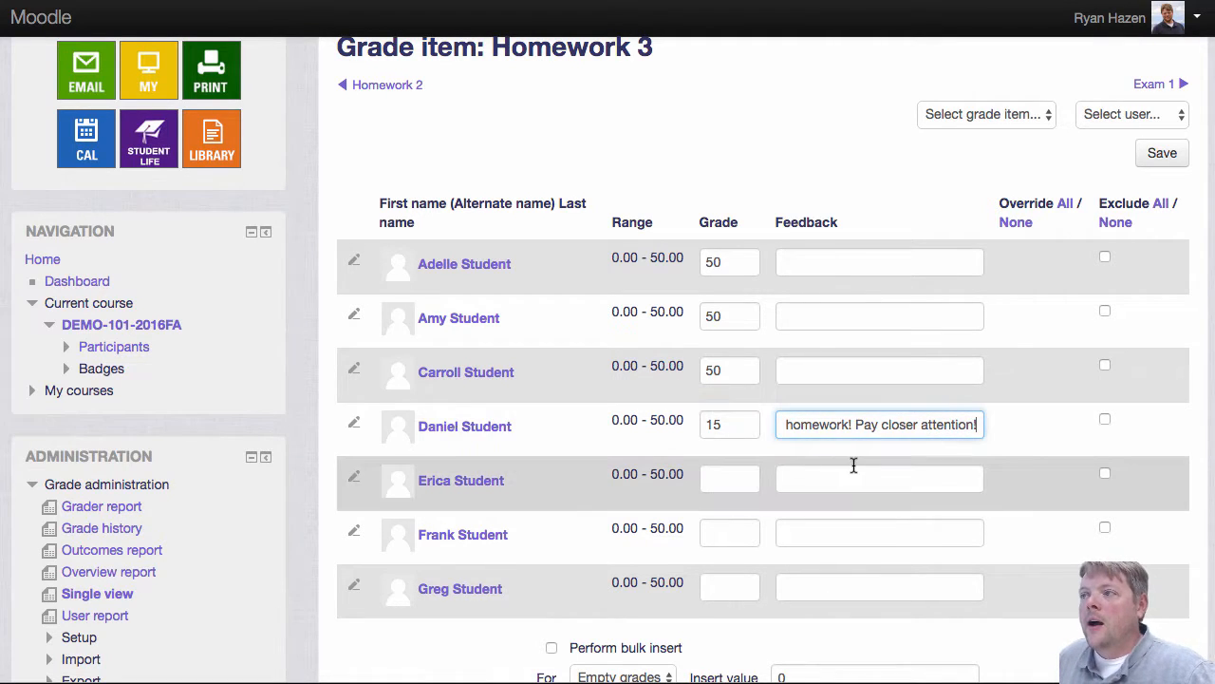
Step: Enter Homework 3 grades of 50 for the last three students, then save and continue
scroll(853, 464, "down", 1)
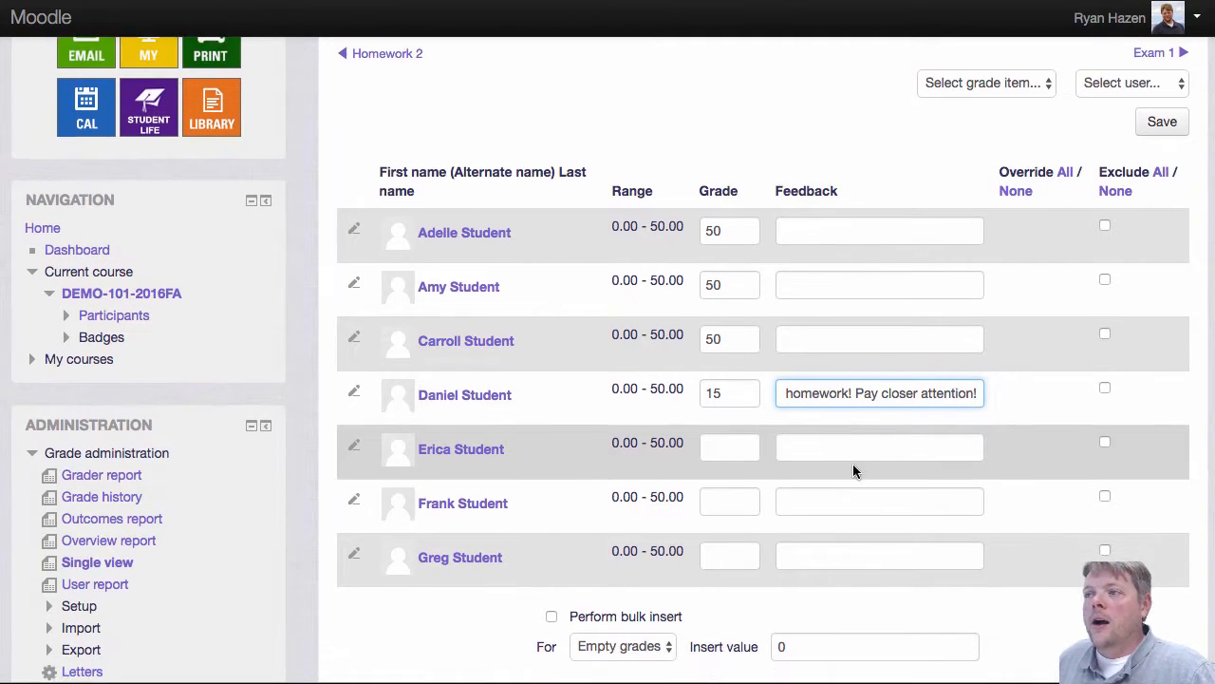
left_click(740, 444)
type("50")
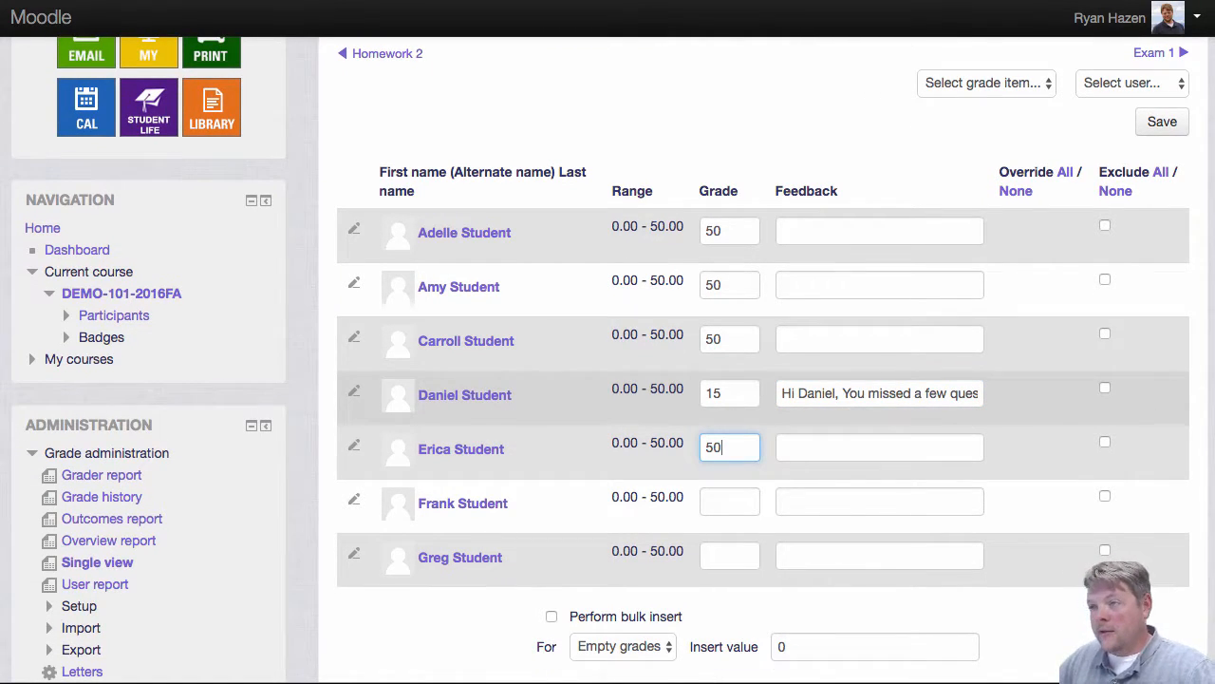
key("Tab")
type("50")
key("Tab")
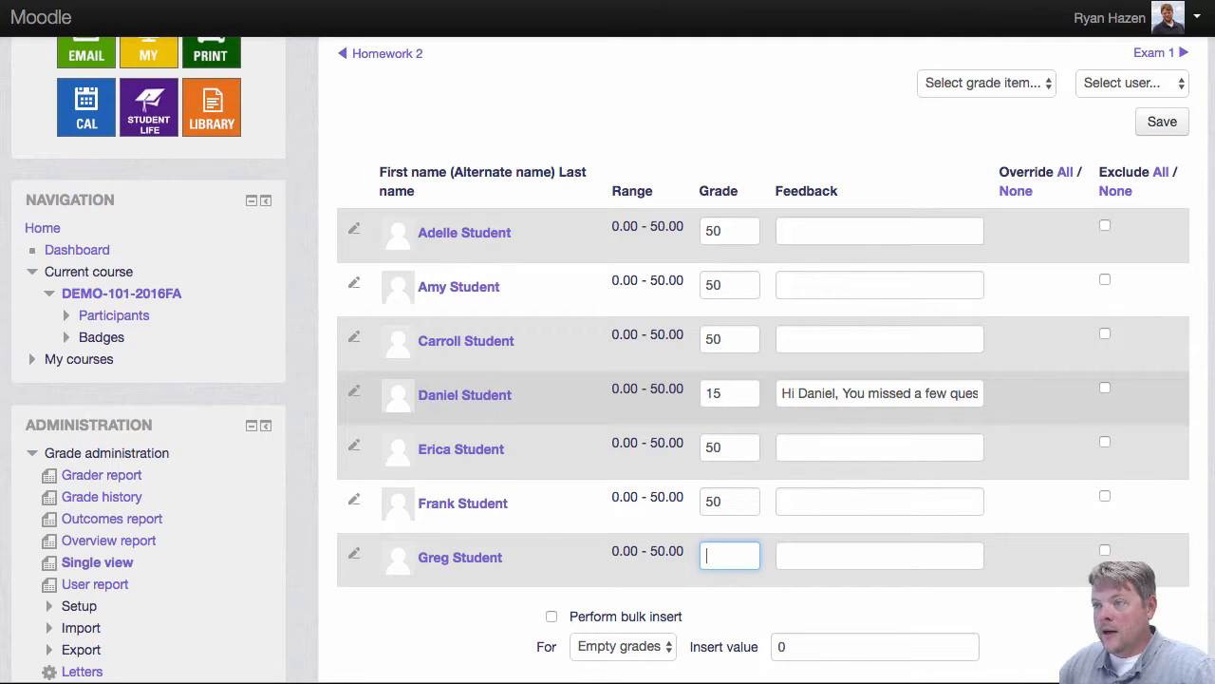
type("50")
scroll(945, 533, "down", 3)
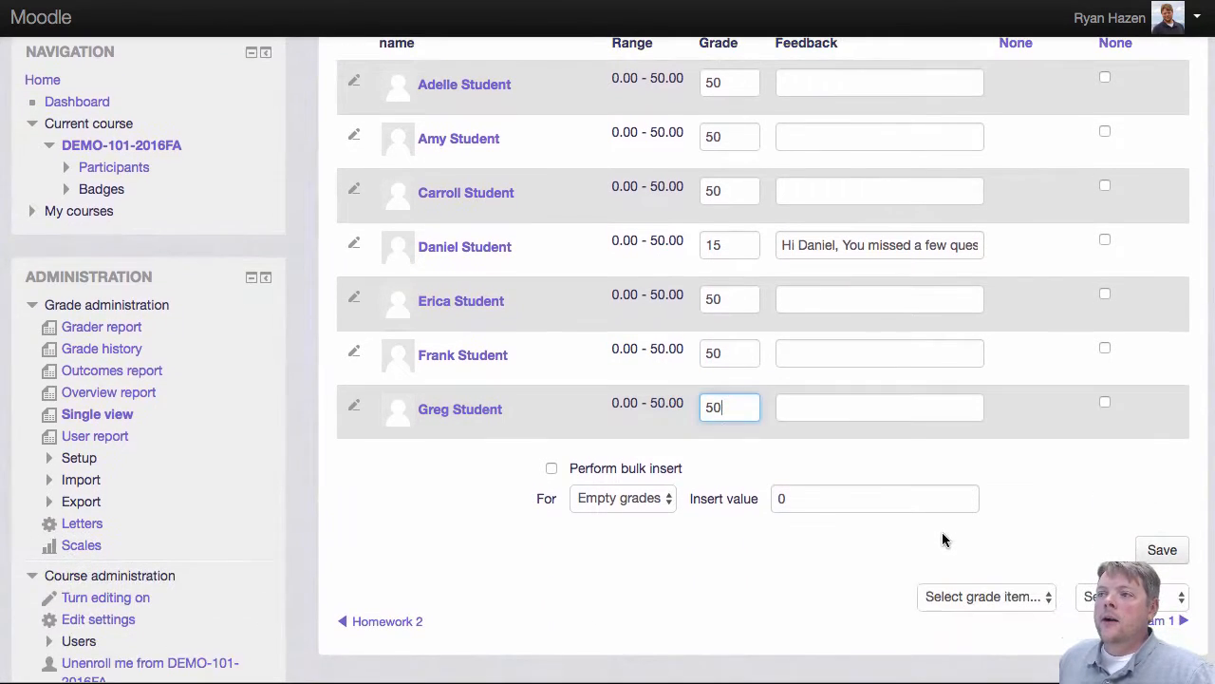
left_click(1164, 551)
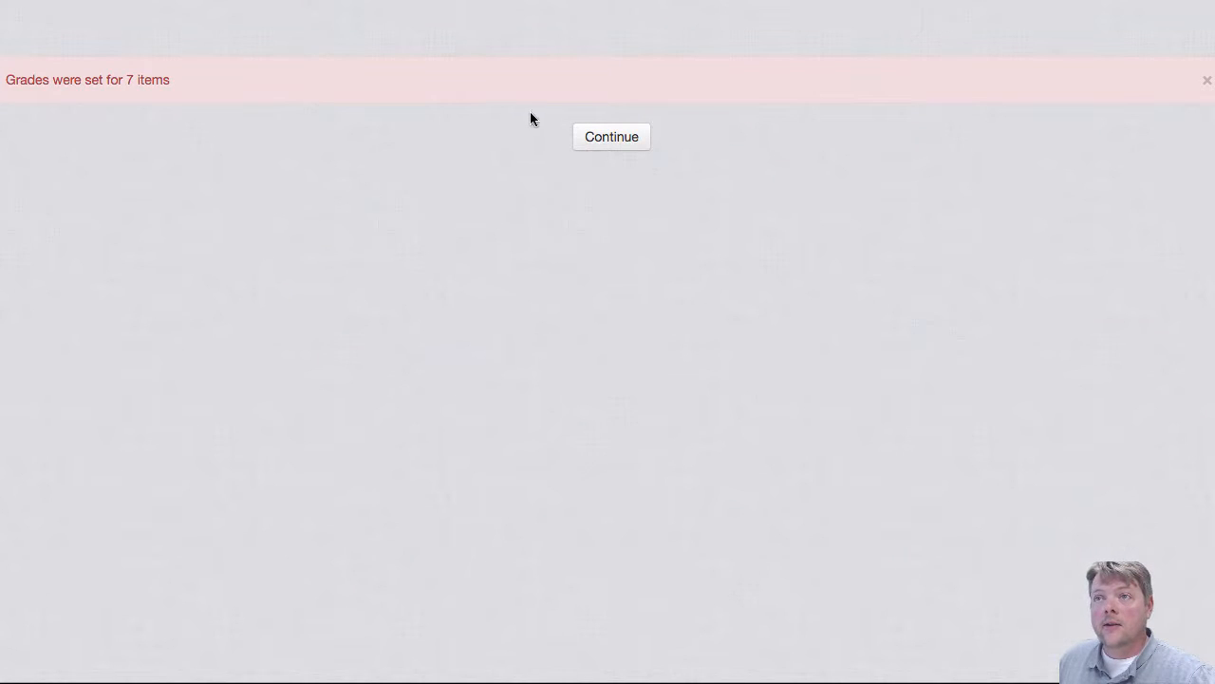
left_click(593, 146)
Step: Switch back to the Grader report and scroll through it to review the Homework 3 grades and totals
left_click(523, 203)
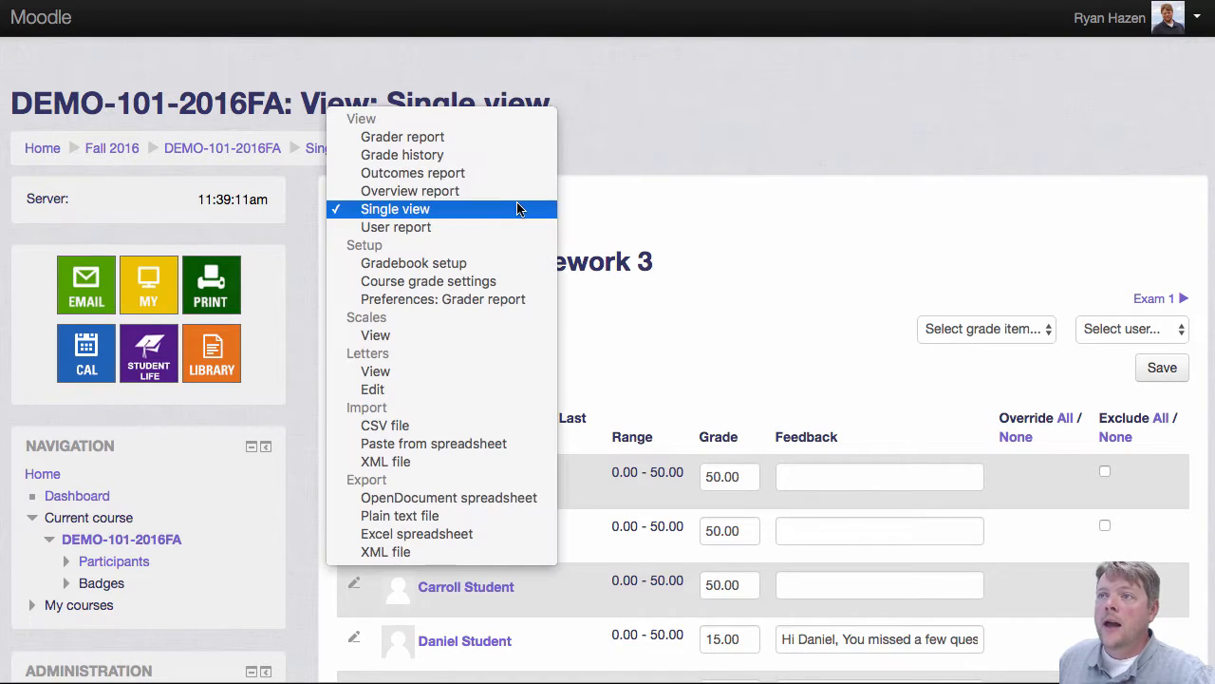
left_click(497, 143)
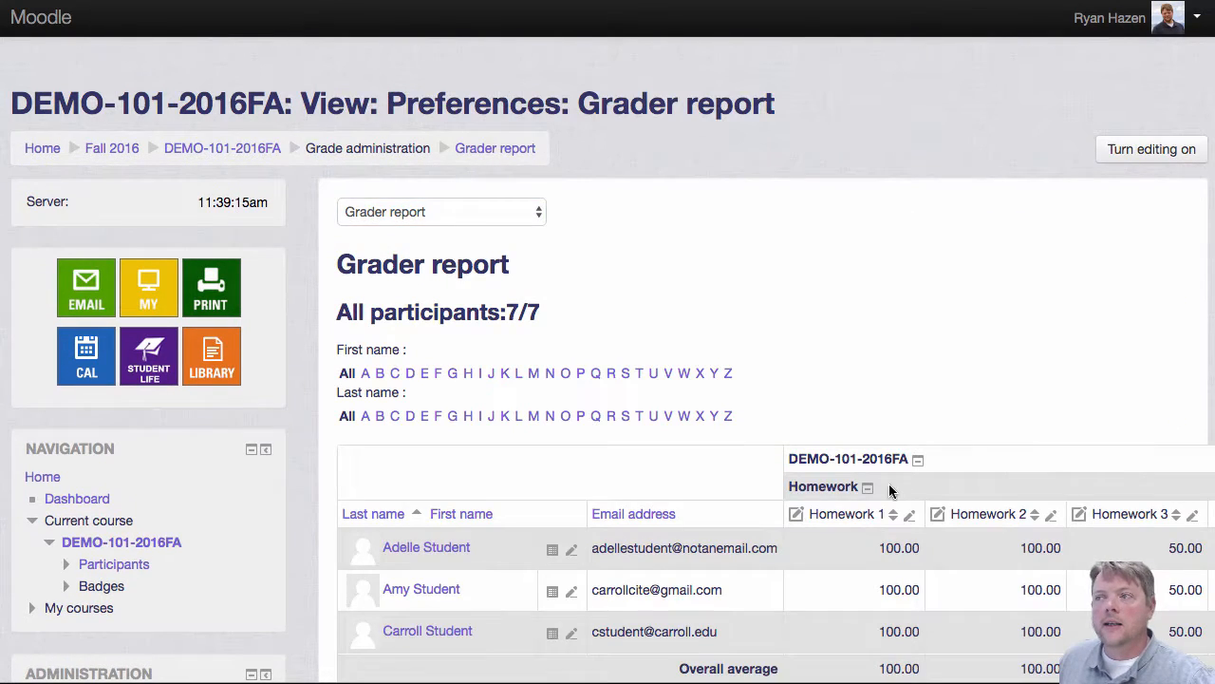
scroll(896, 484, "right", 2)
scroll(897, 484, "right", 3)
scroll(896, 483, "down", 5)
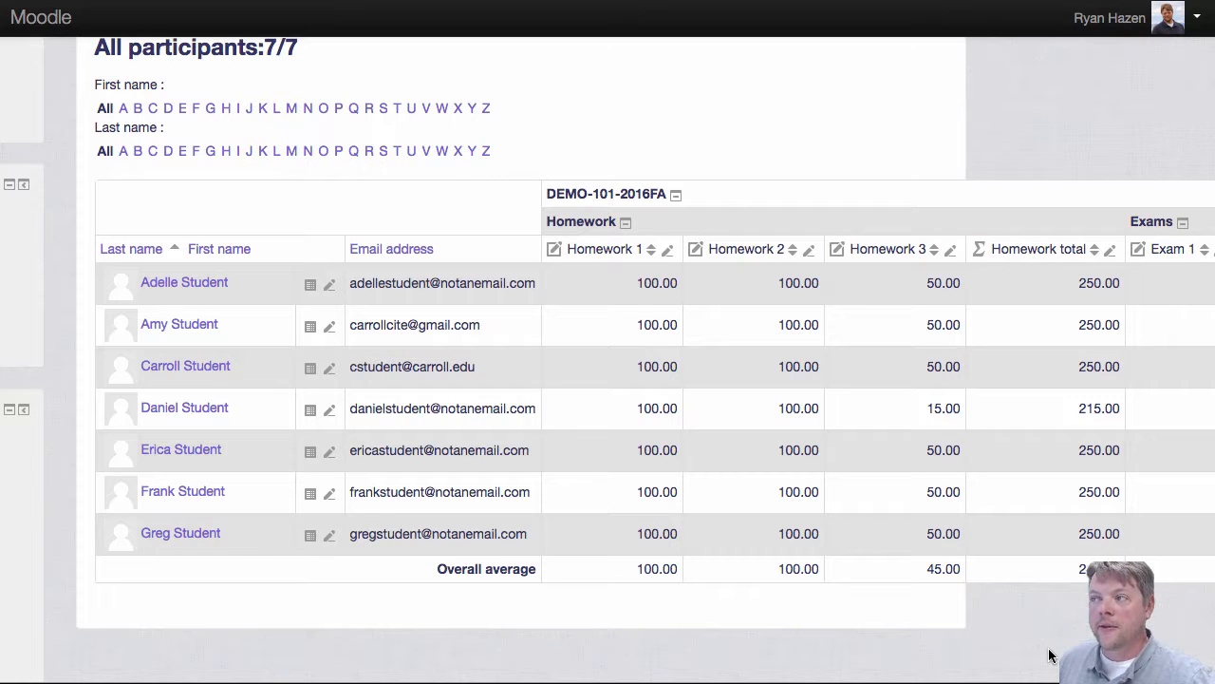
scroll(1005, 429, "left", 2)
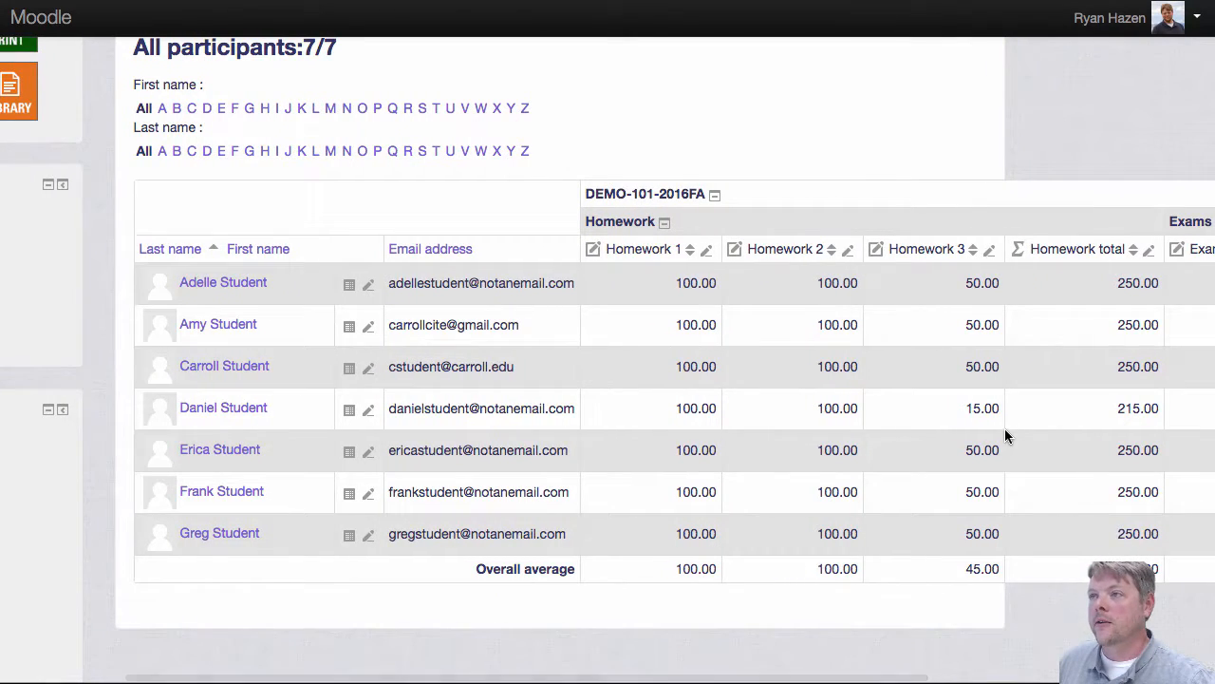
scroll(1012, 432, "left", 2)
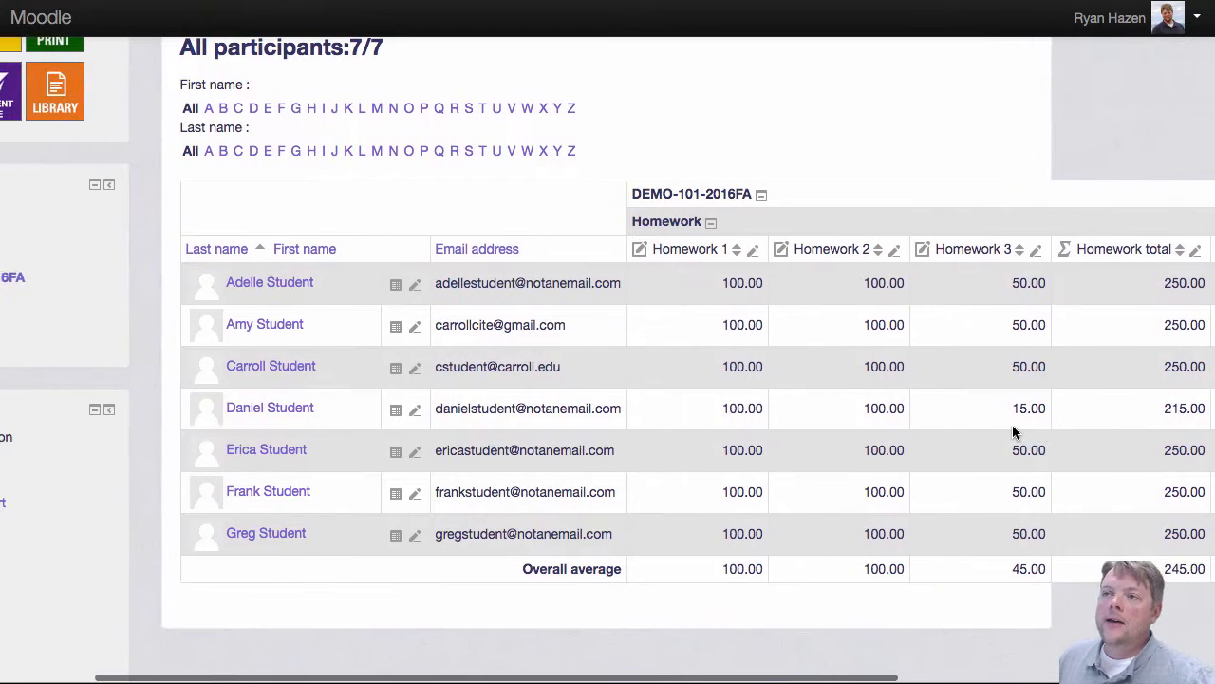
scroll(1012, 432, "up", 5)
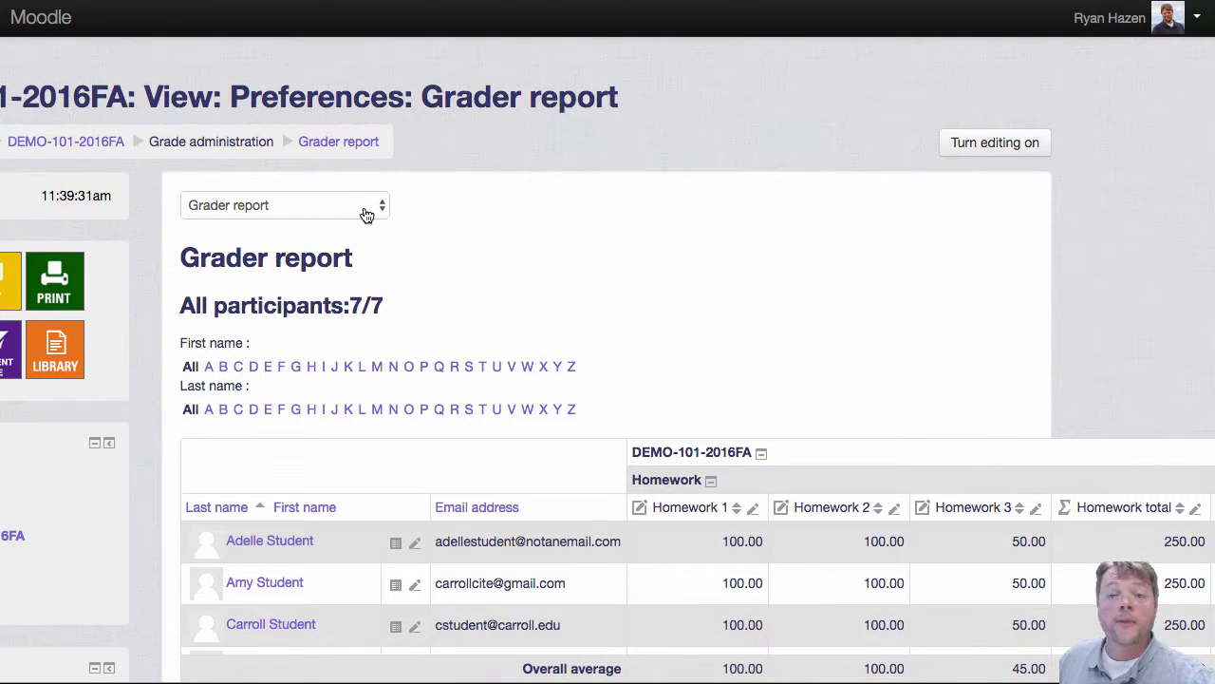
Step: Open the User report for the fourth student and review their grades, percentages and feedback
left_click(366, 211)
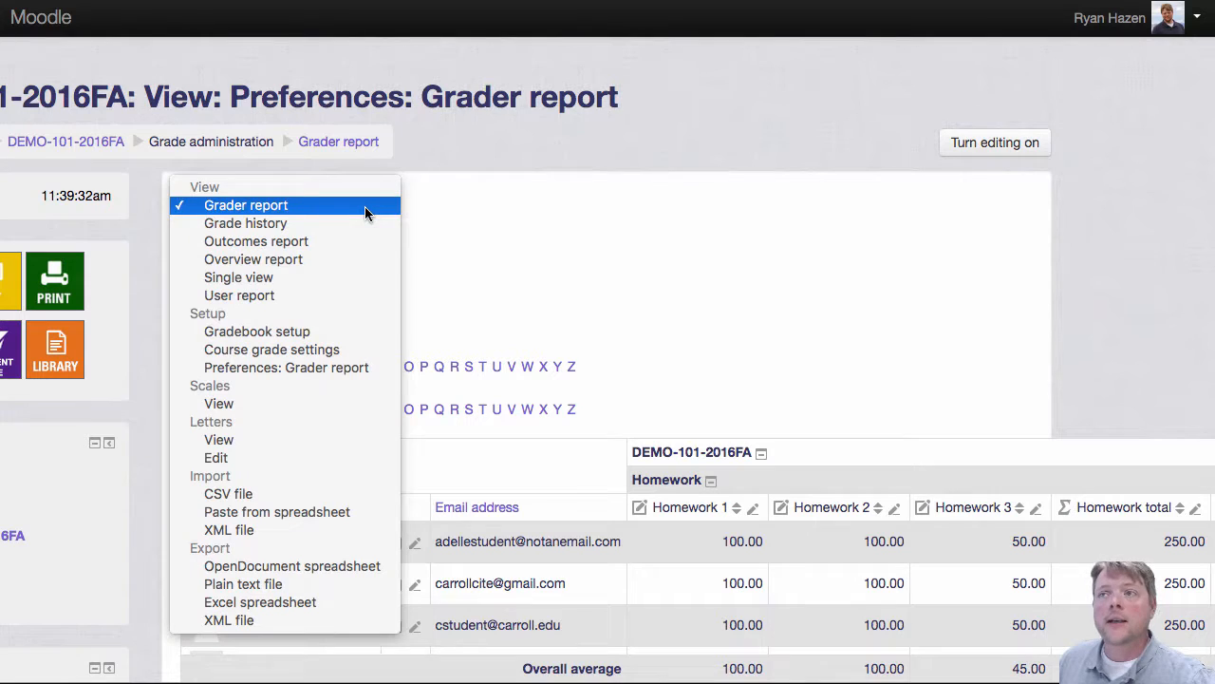
left_click(319, 296)
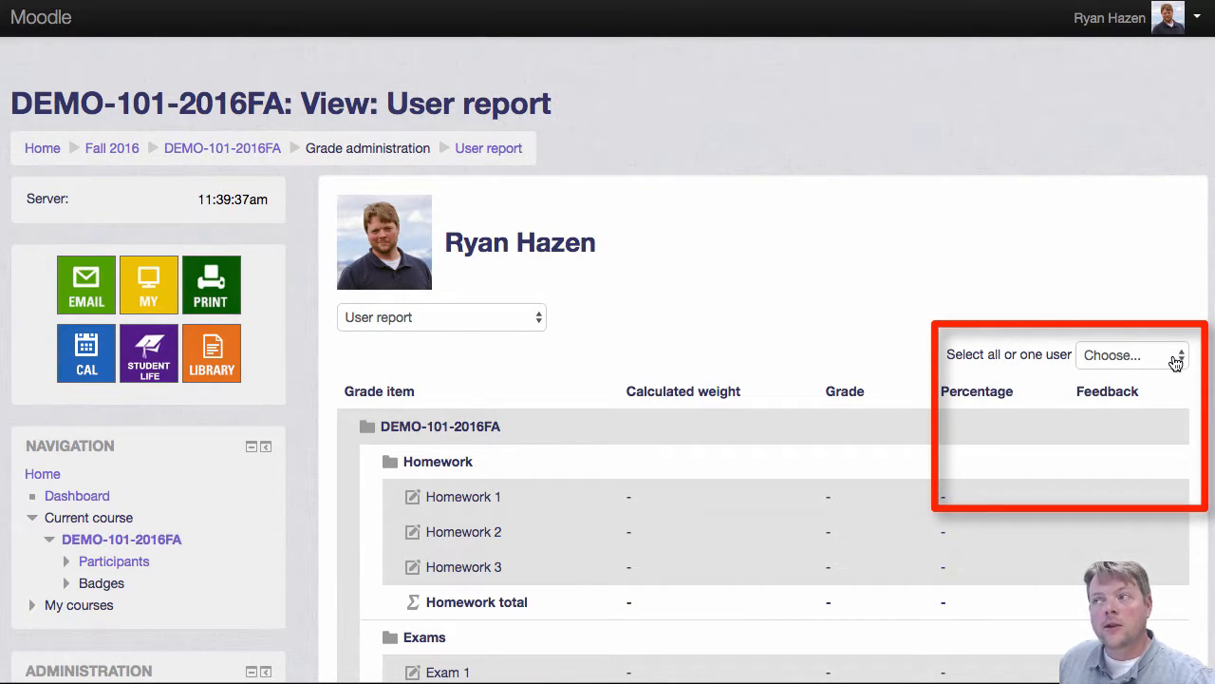
left_click(1172, 356)
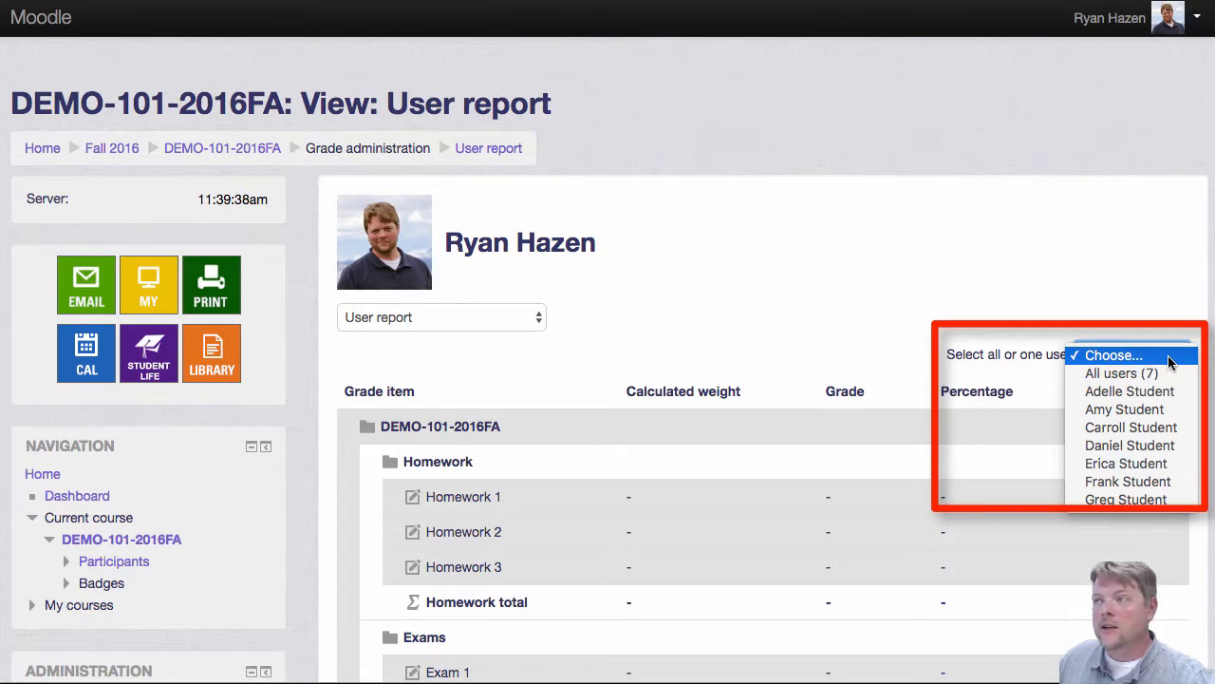
left_click(1170, 450)
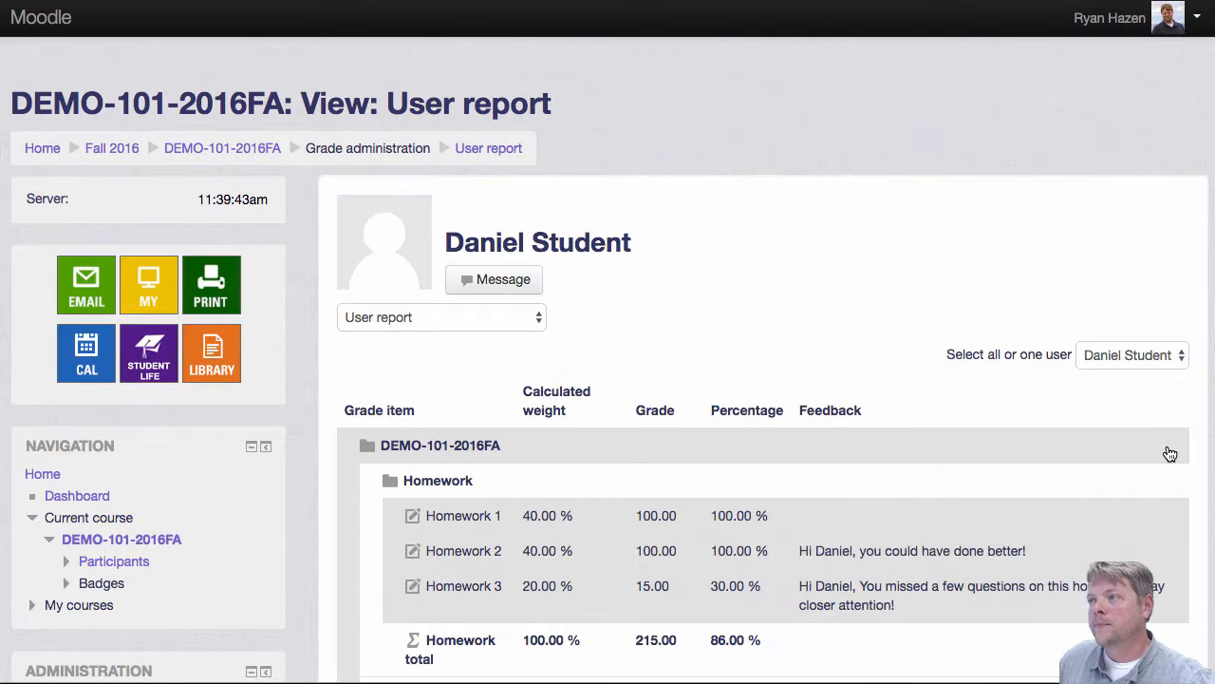
scroll(1167, 453, "down", 1)
scroll(971, 399, "down", 5)
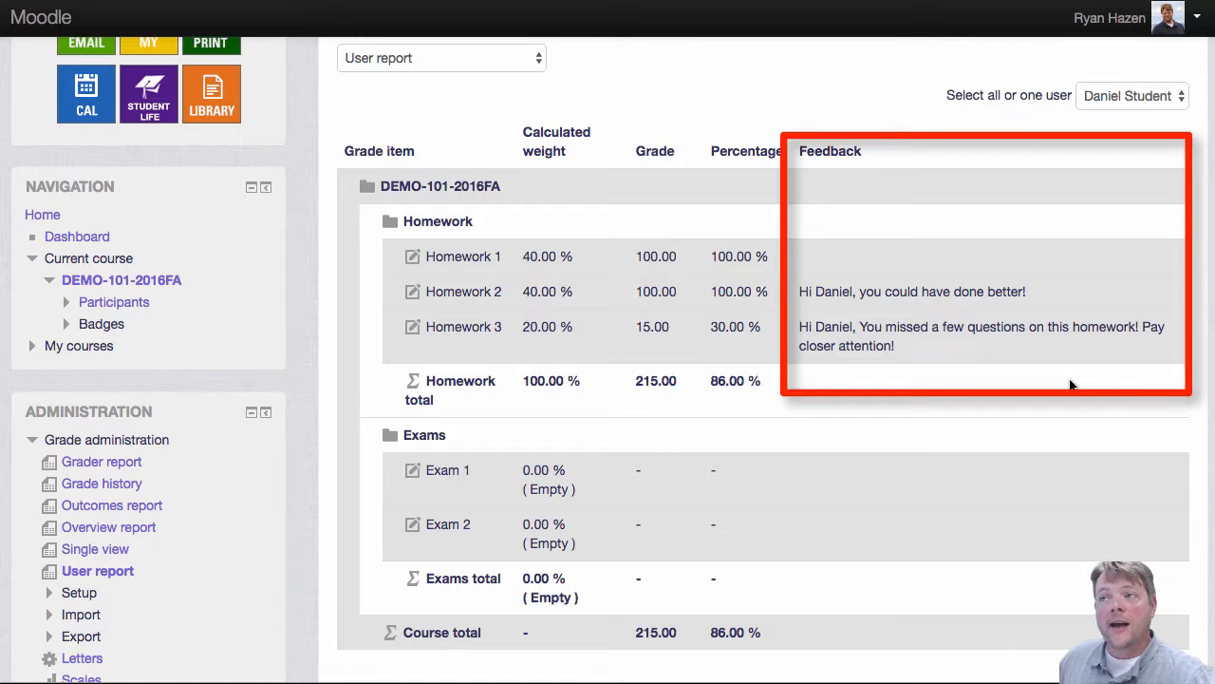
scroll(1070, 384, "down", 1)
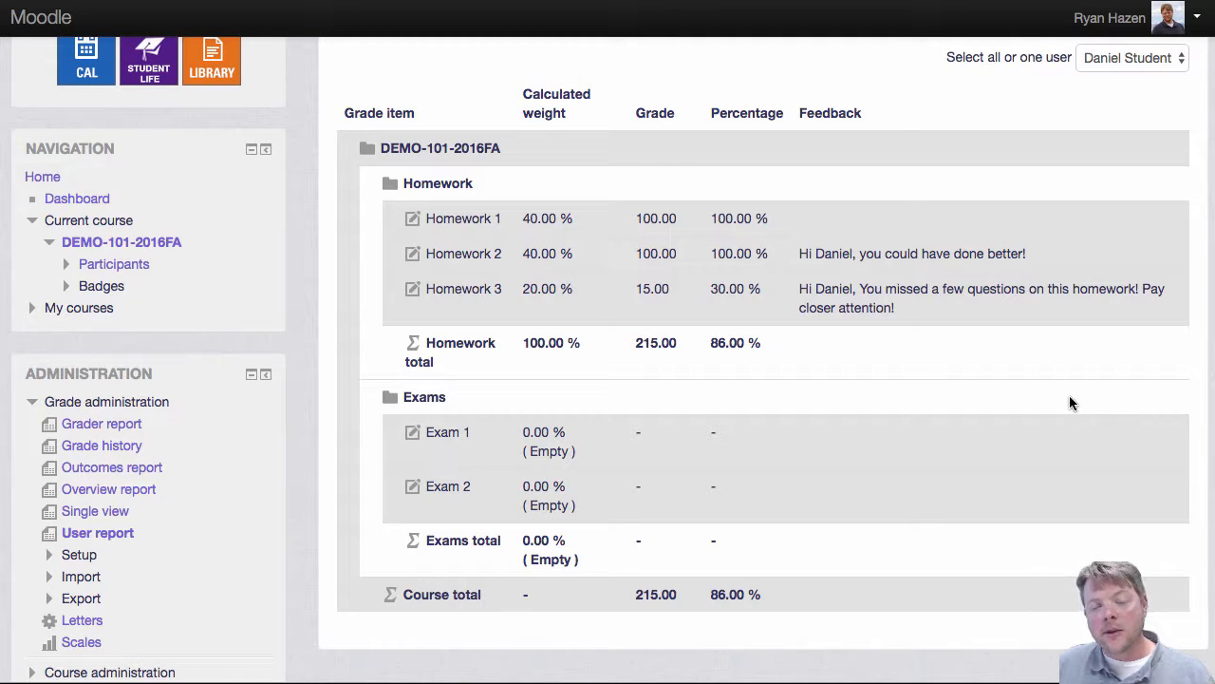
Step: Open the report view selector to switch to another gradebook view
scroll(1069, 395, "up", 5)
left_click(357, 270)
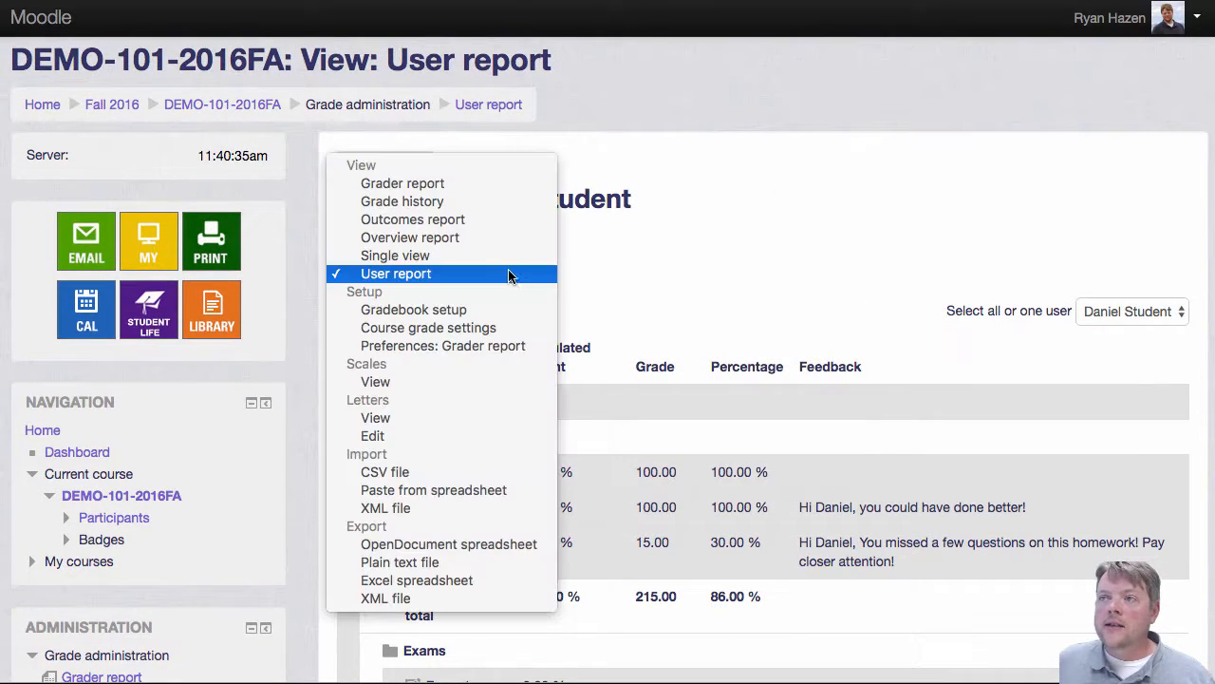